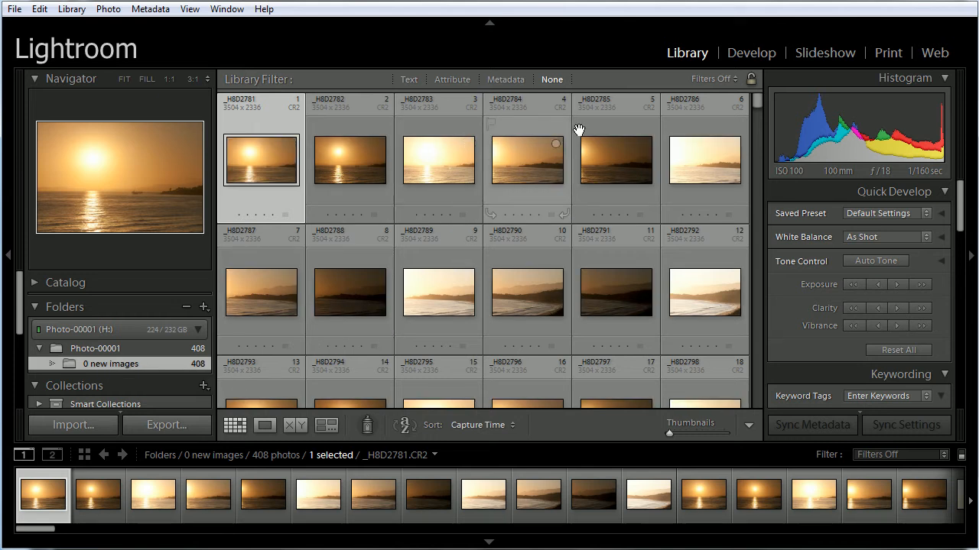
pyautogui.moveTo(753, 101)
pyautogui.mouseDown()
pyautogui.moveTo(753, 122)
pyautogui.moveTo(753, 96)
pyautogui.mouseUp()
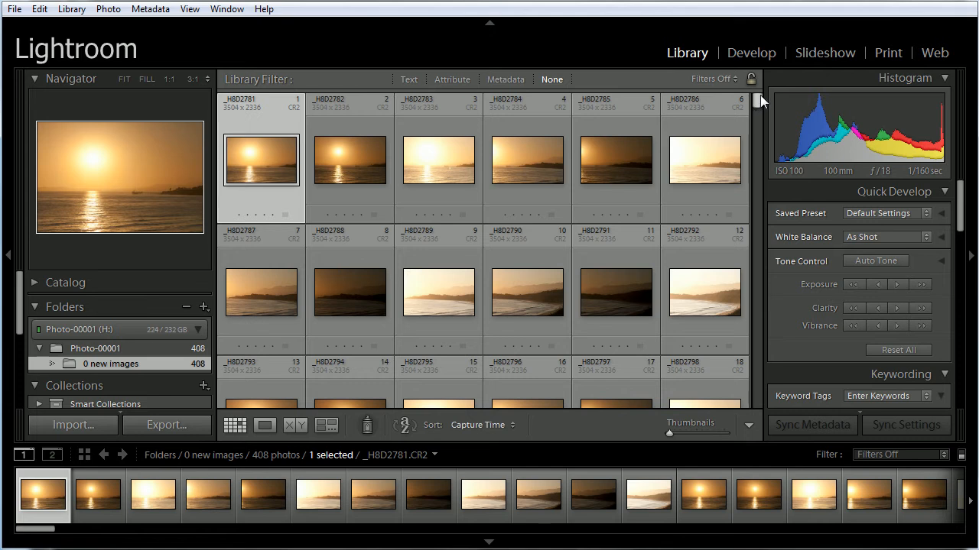
pyautogui.moveTo(761, 101); pyautogui.dragTo(747, 332)
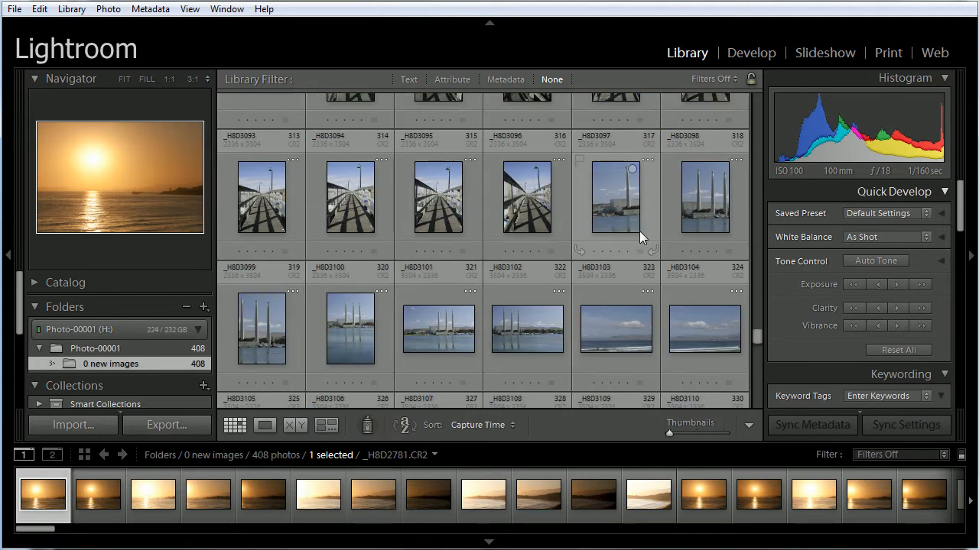
pyautogui.moveTo(754, 334); pyautogui.dragTo(757, 93)
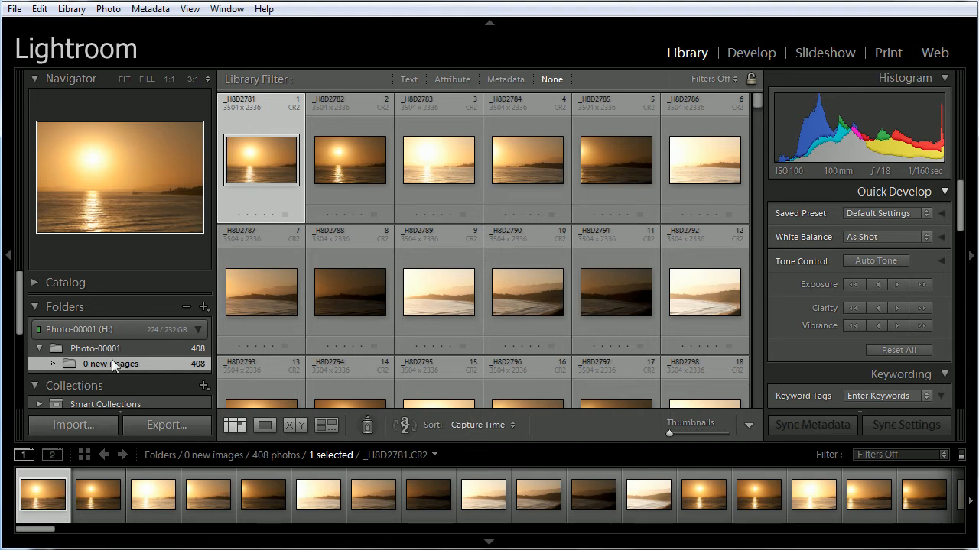
# Create a folder named sunset-0001 inside Photo-00001, including the selected first sunset photo
pyautogui.rightClick(134, 349)
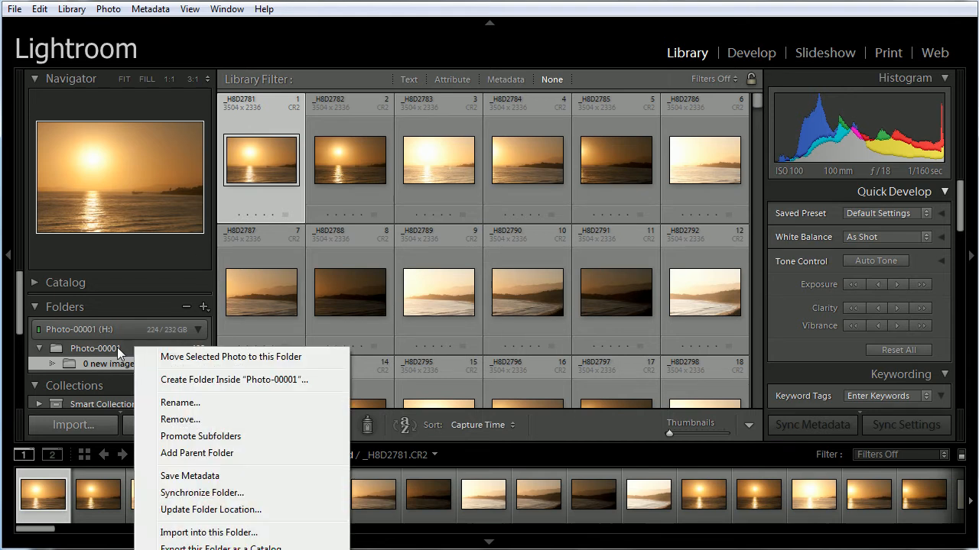
pyautogui.click(117, 347)
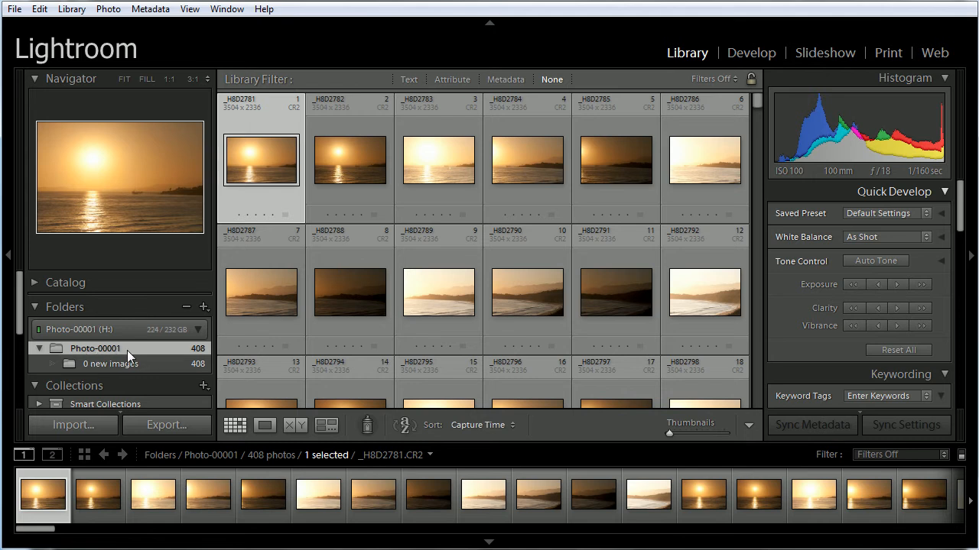
pyautogui.rightClick(143, 350)
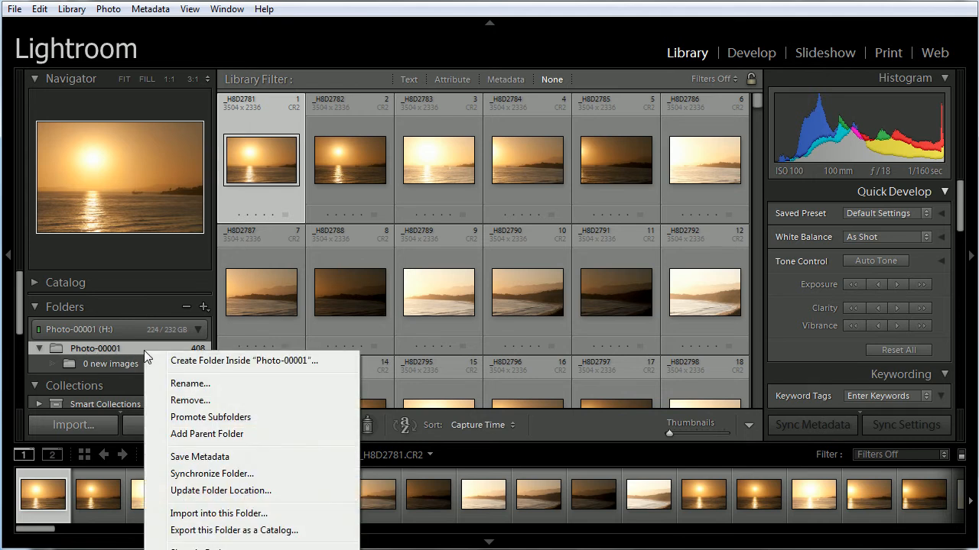
pyautogui.click(196, 362)
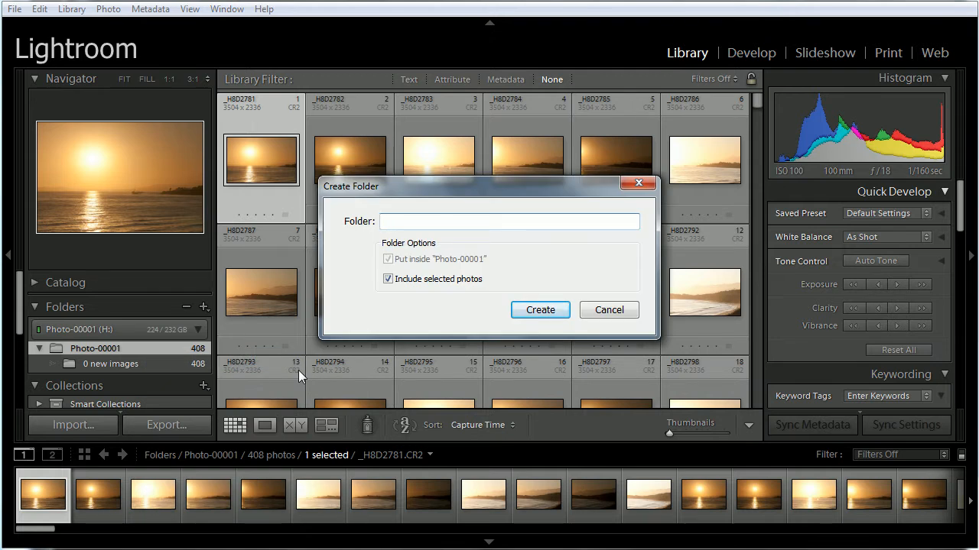
pyautogui.write('sunset-0001')
pyautogui.click(537, 311)
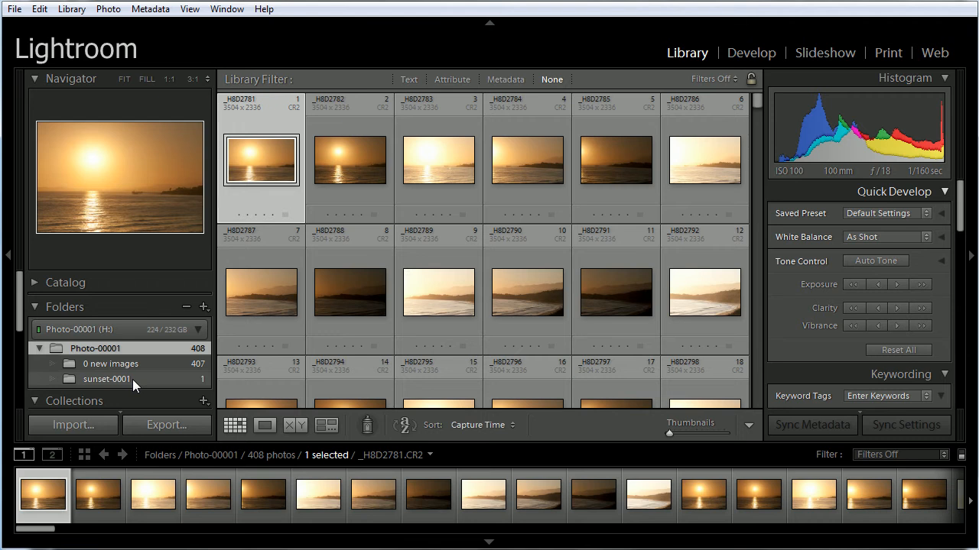
# Create a folder named texture-0001 inside Photo-00001 without including the selected photo
pyautogui.moveTo(755, 108); pyautogui.dragTo(730, 218)
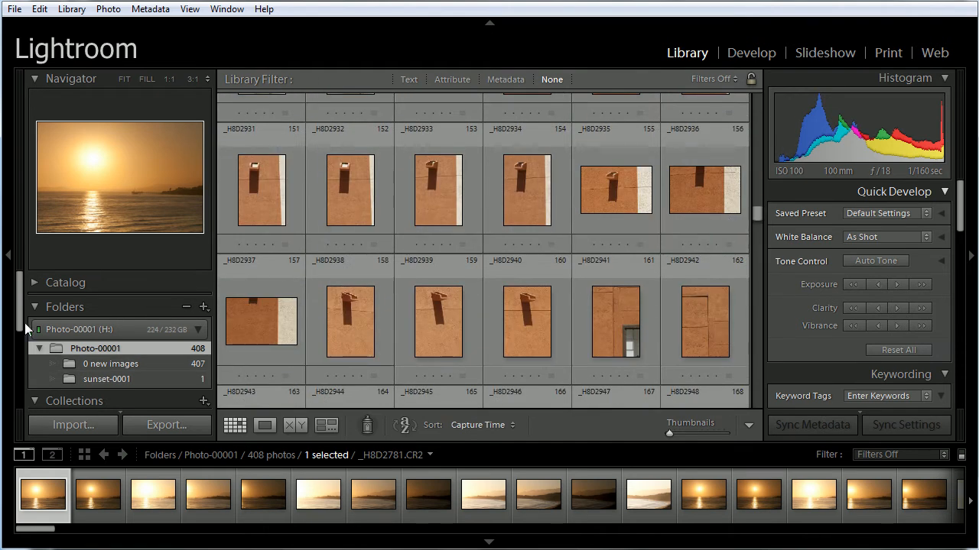
pyautogui.rightClick(119, 350)
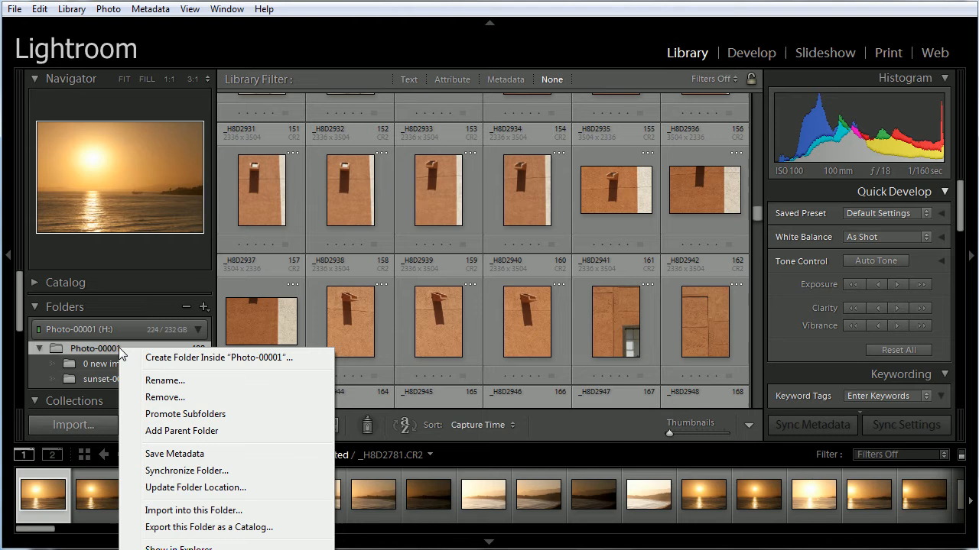
pyautogui.click(172, 357)
pyautogui.write('tex')
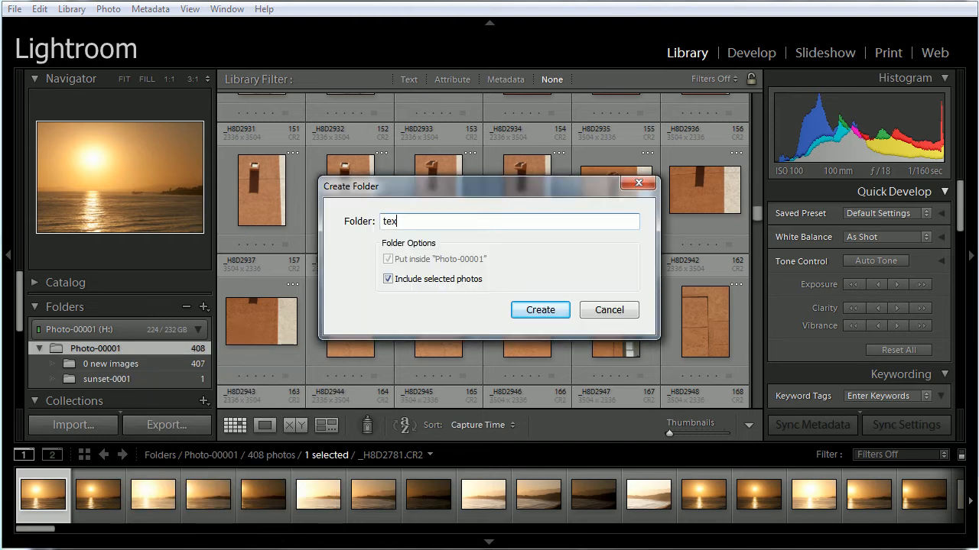
pyautogui.write('ture')
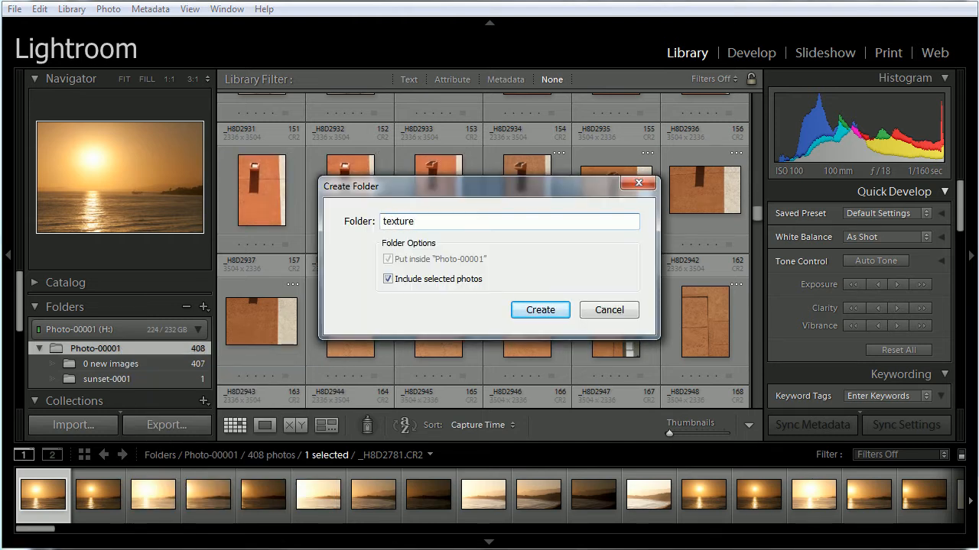
pyautogui.write('-0001')
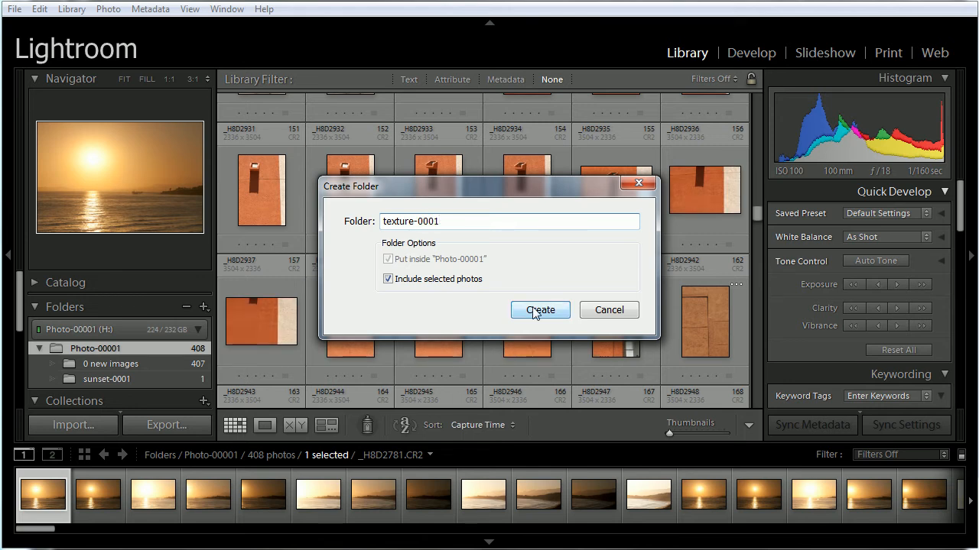
pyautogui.click(388, 279)
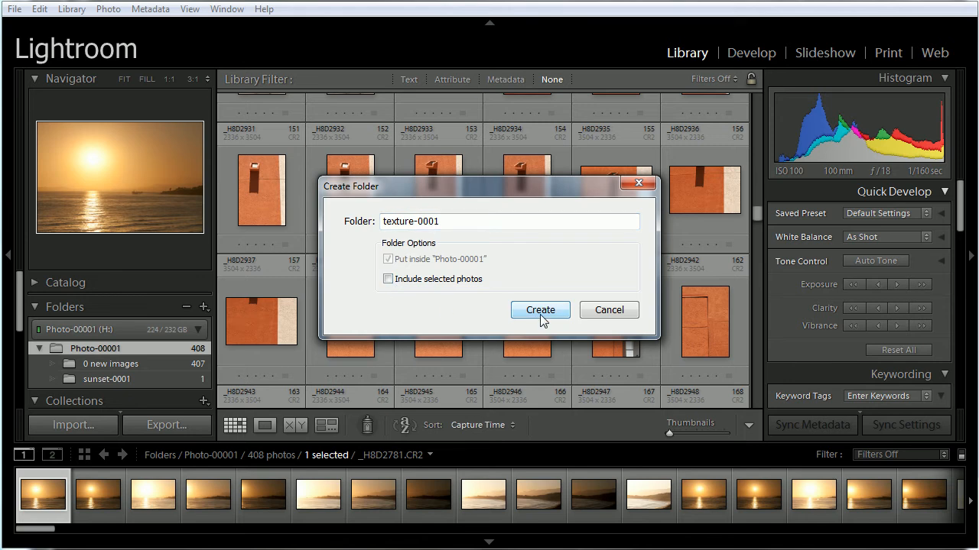
pyautogui.click(541, 314)
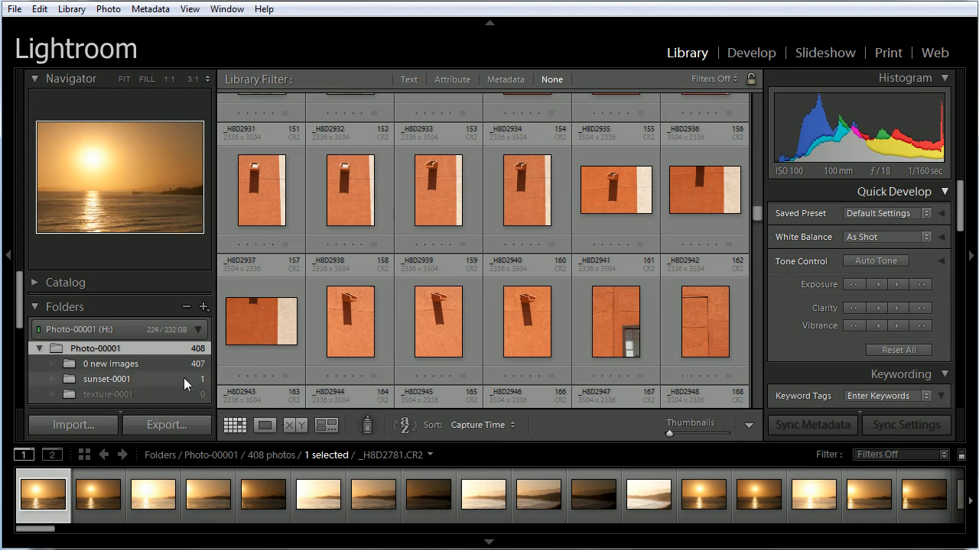
# Check the contents of the sunset-0001 and texture-0001 folders, and return to the Photo-00001 folder
pyautogui.click(177, 380)
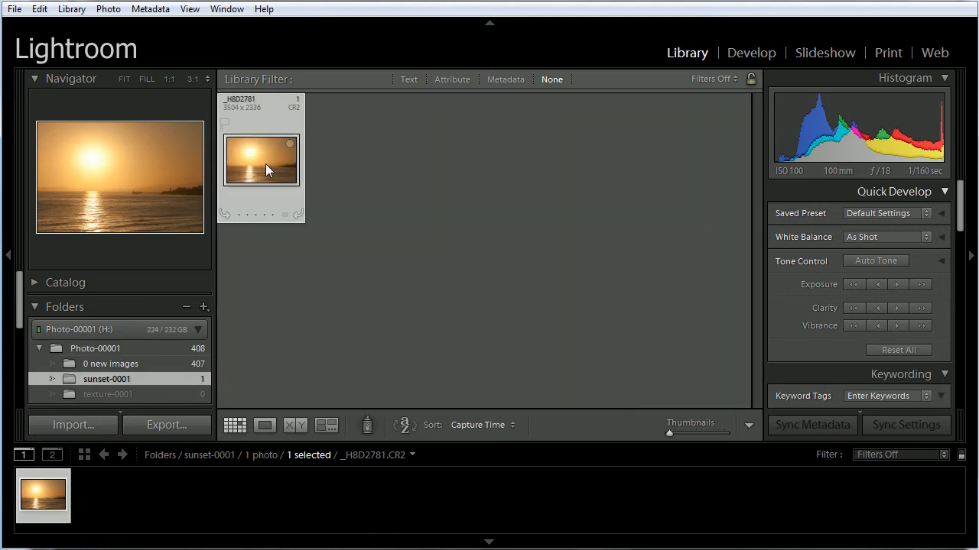
pyautogui.click(191, 393)
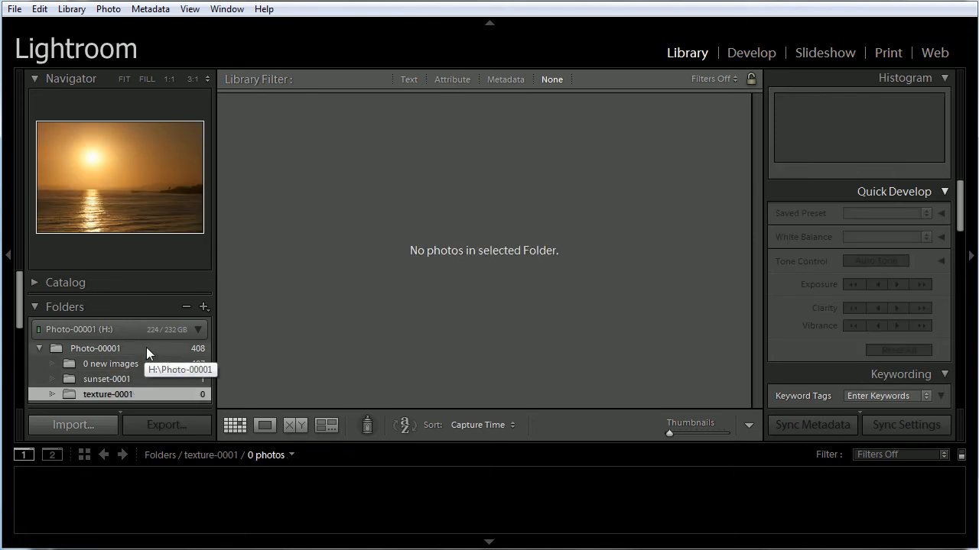
pyautogui.click(145, 348)
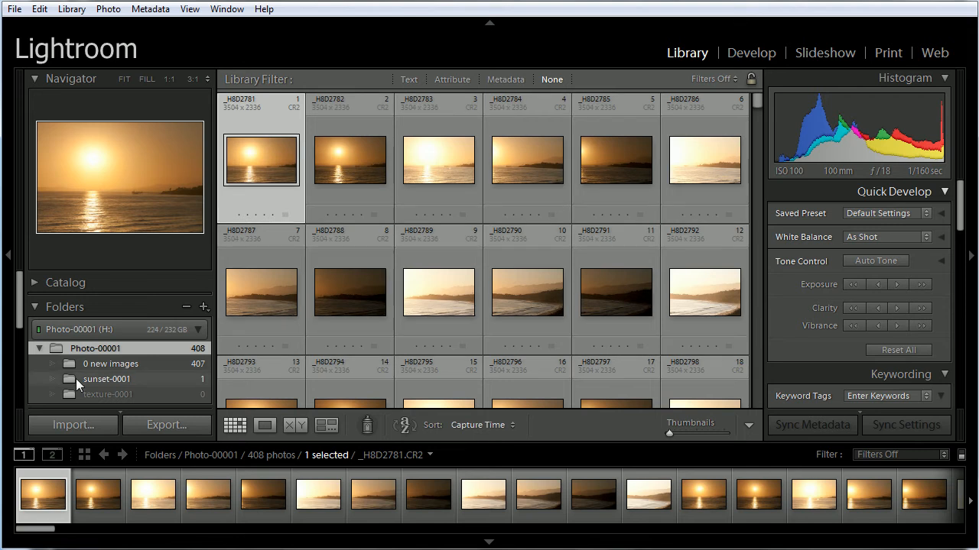
# Create an empty folder named scenics inside Photo-00001
pyautogui.rightClick(133, 346)
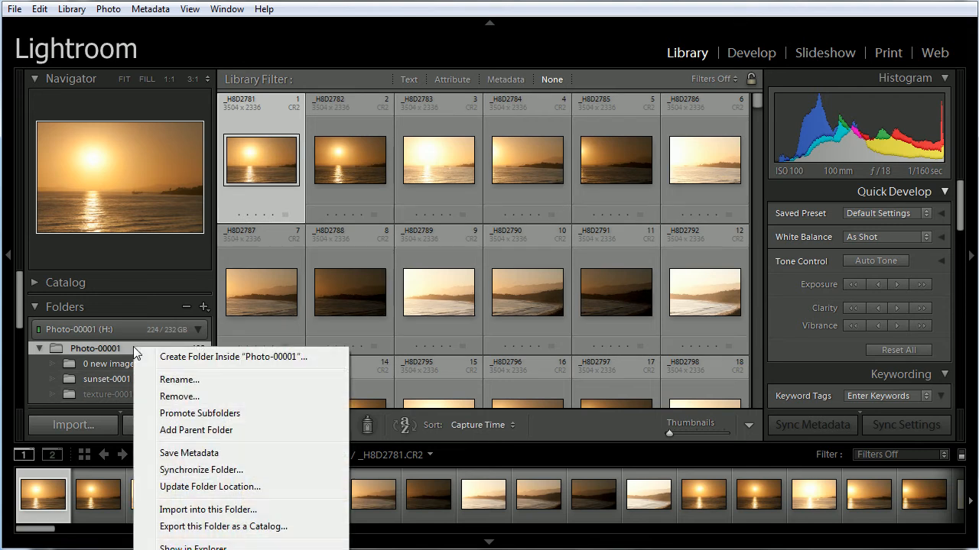
pyautogui.click(213, 362)
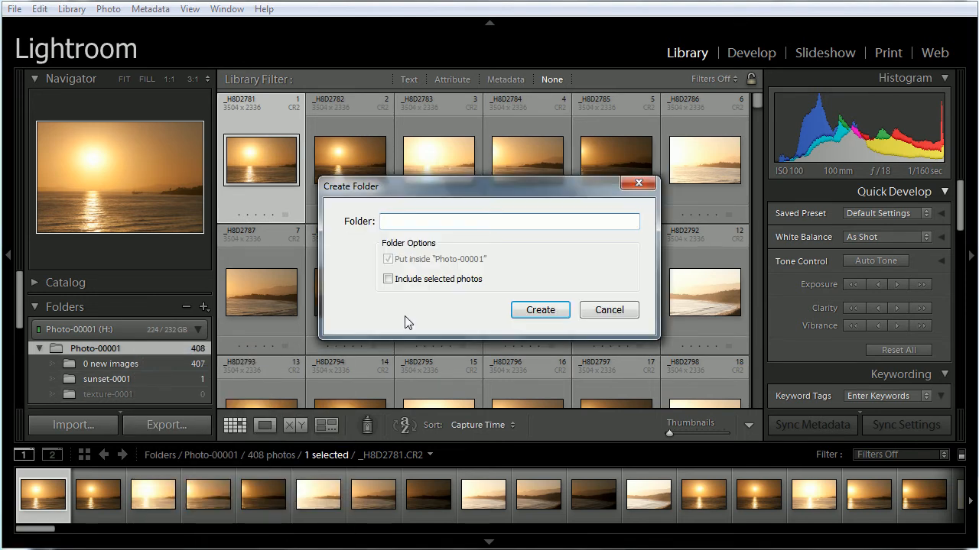
pyautogui.write('scenics')
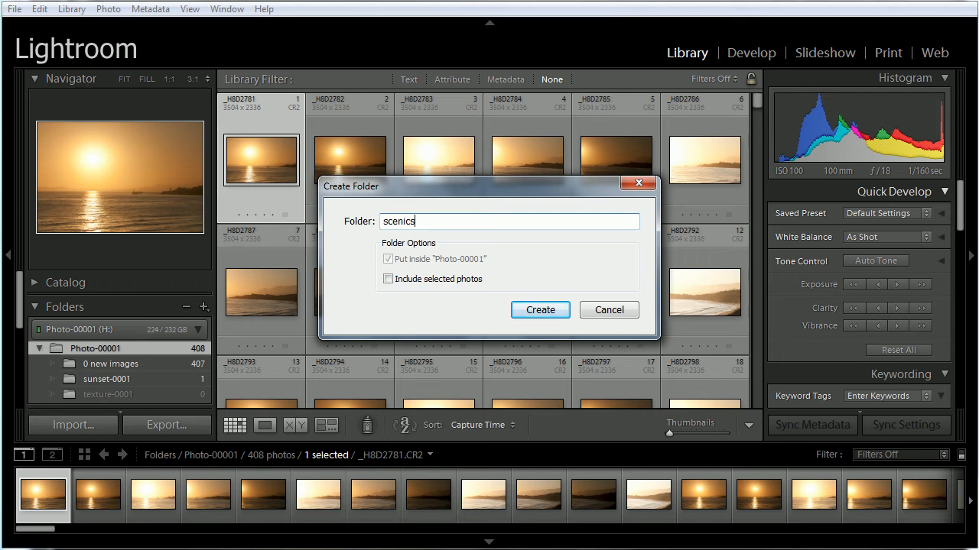
pyautogui.click(539, 311)
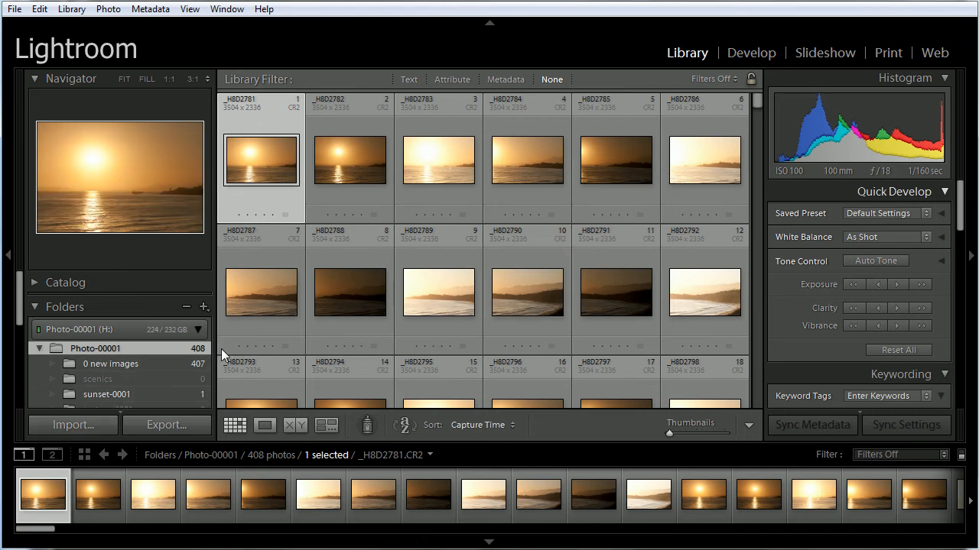
# Create an empty folder named piers inside Photo-00001
pyautogui.moveTo(22, 292); pyautogui.dragTo(22, 311)
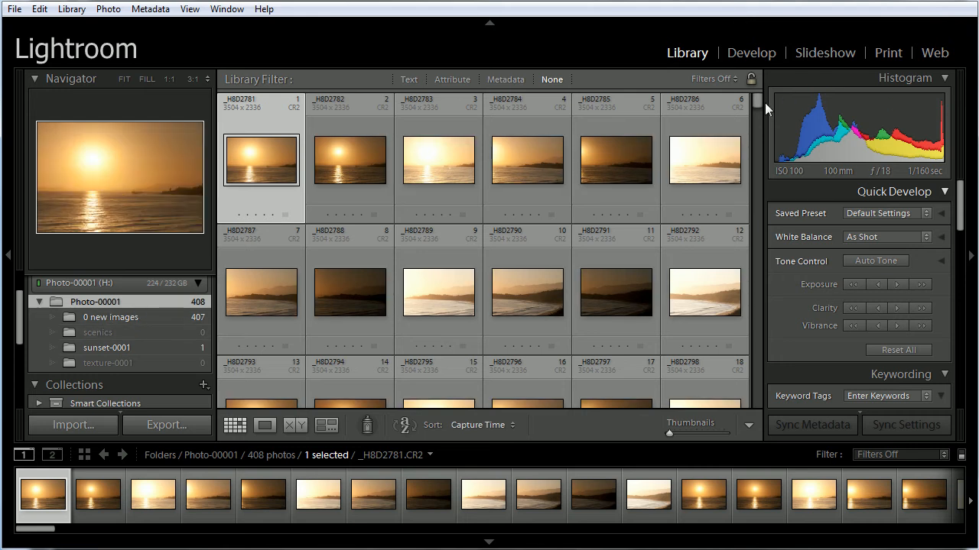
pyautogui.moveTo(757, 100); pyautogui.dragTo(725, 336)
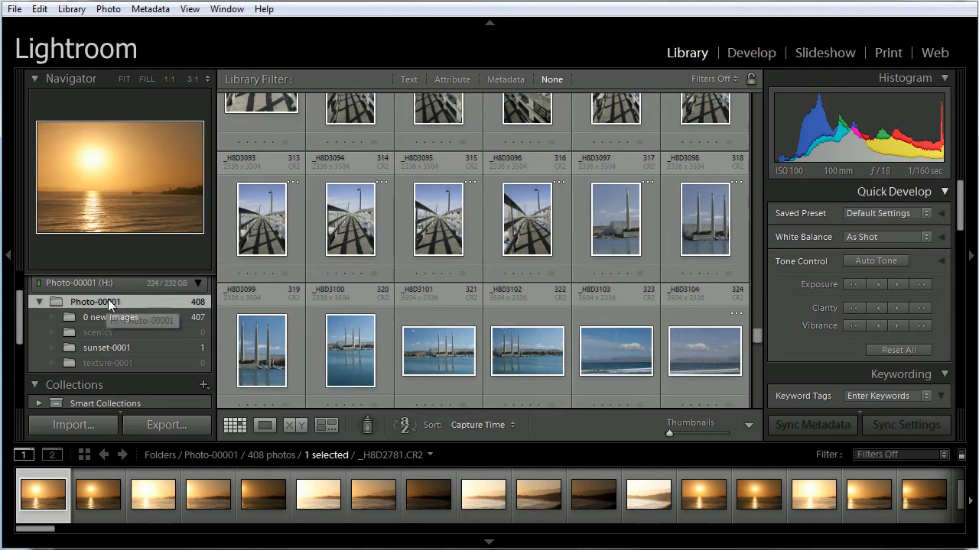
pyautogui.rightClick(110, 302)
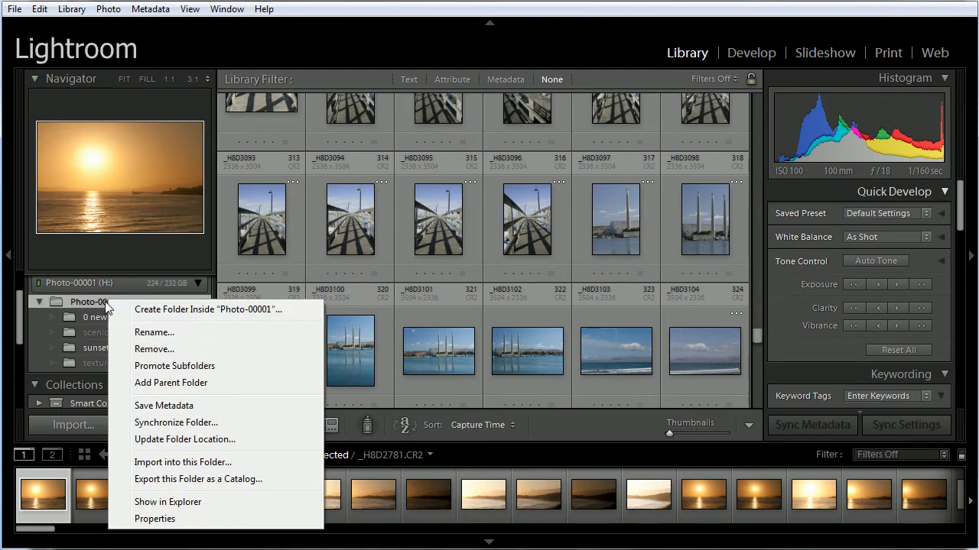
pyautogui.click(201, 315)
pyautogui.write('pier')
pyautogui.press('BackSpace')
pyautogui.press('BackSpace')
pyautogui.press('BackSpace')
pyautogui.write('iers')
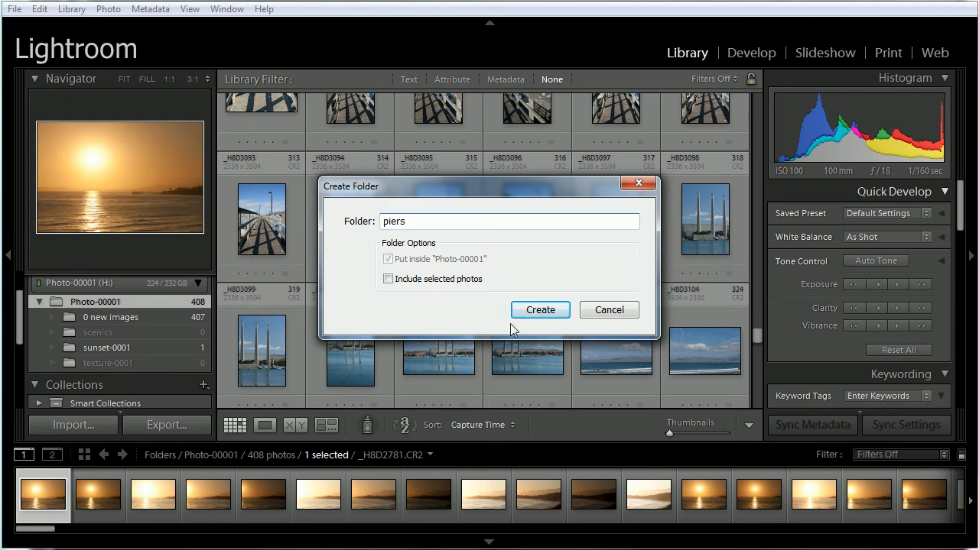
pyautogui.click(543, 311)
# Create an empty folder named clouds inside Photo-00001
pyautogui.moveTo(757, 334); pyautogui.dragTo(744, 407)
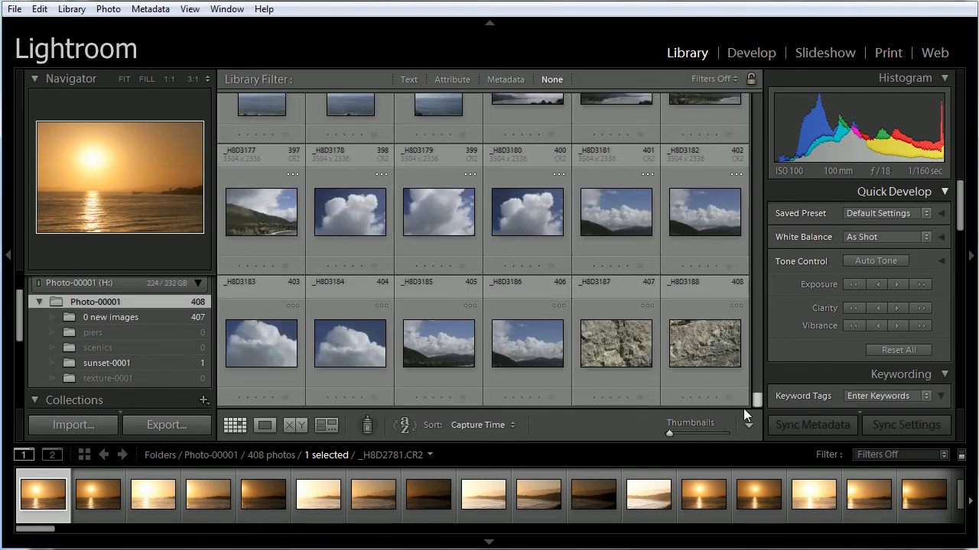
pyautogui.rightClick(118, 302)
pyautogui.click(233, 314)
pyautogui.write('clouds')
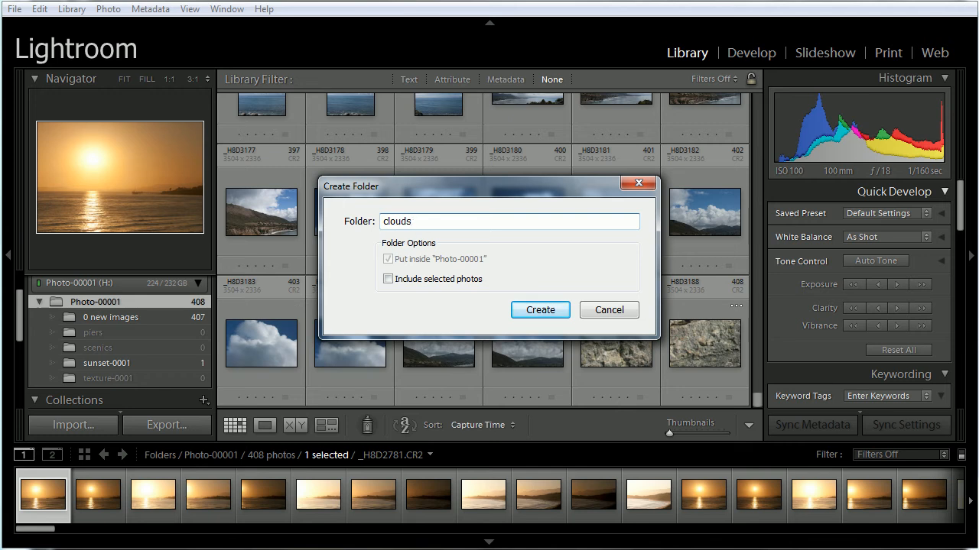
pyautogui.click(542, 310)
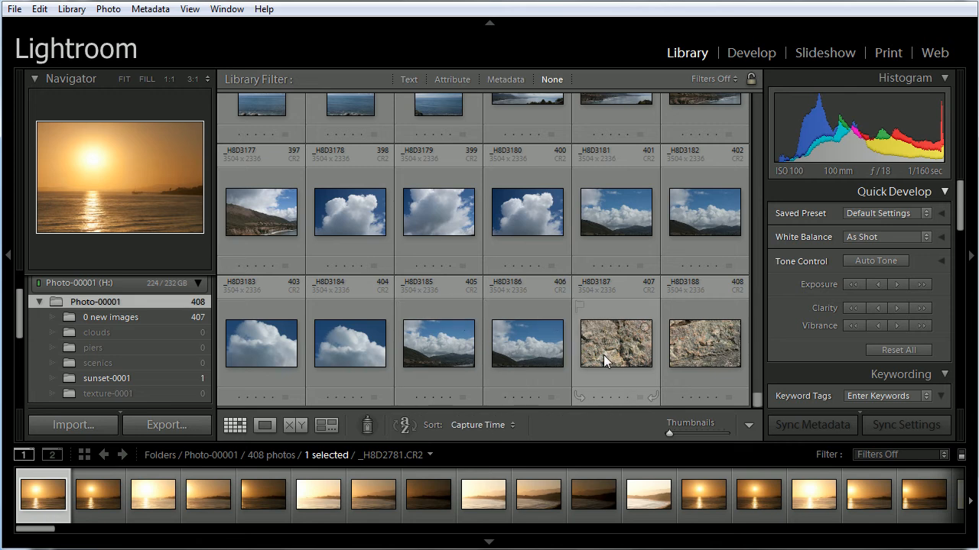
# Move the 13 photos _H8D3174 through _H8D3186 into the clouds folder, with Don't show again turned on for the move confirmation
pyautogui.moveTo(16, 321); pyautogui.dragTo(18, 301)
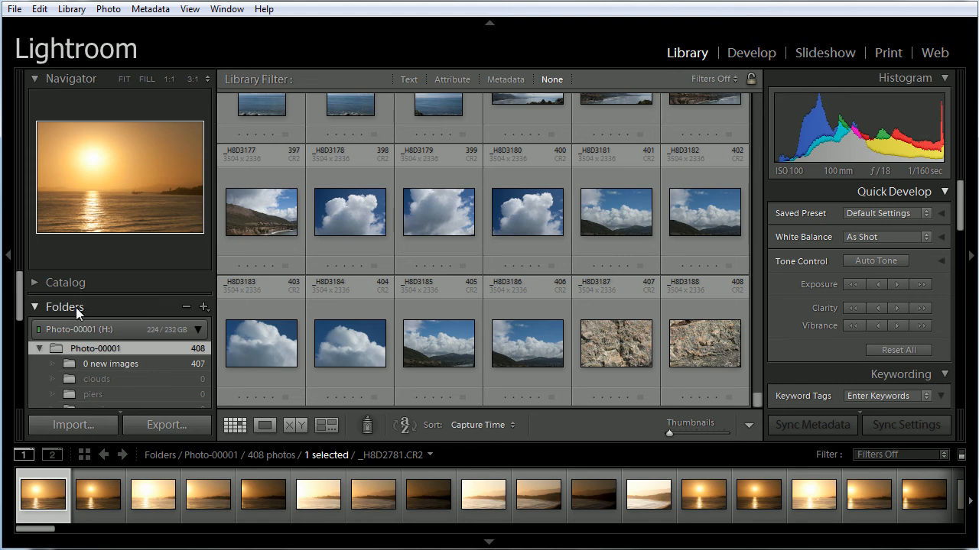
pyautogui.moveTo(22, 286); pyautogui.dragTo(21, 295)
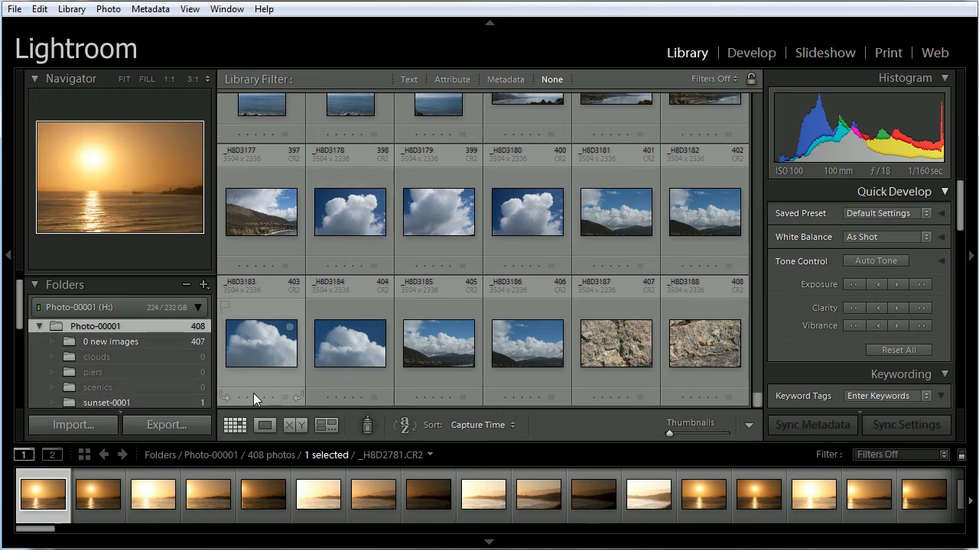
pyautogui.click(533, 344)
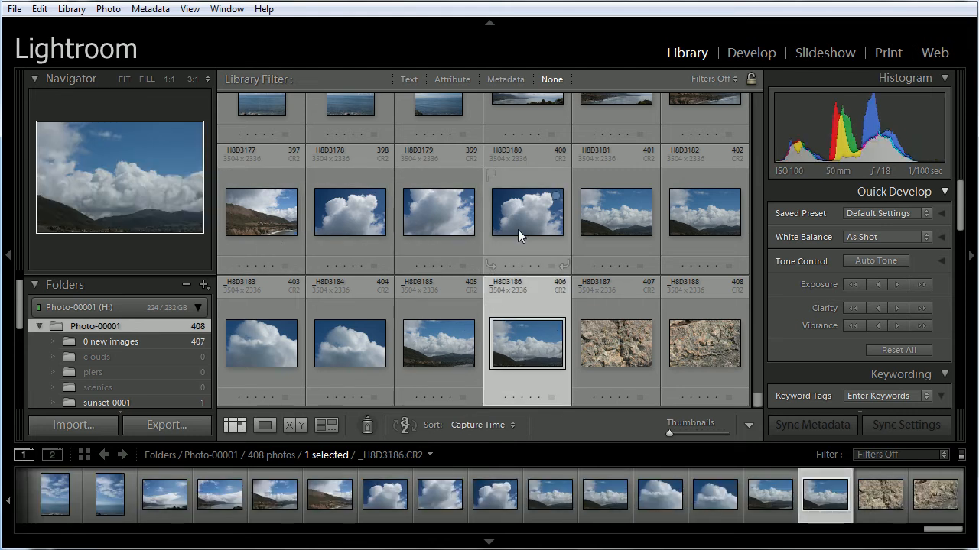
pyautogui.scroll(2, 517, 229)
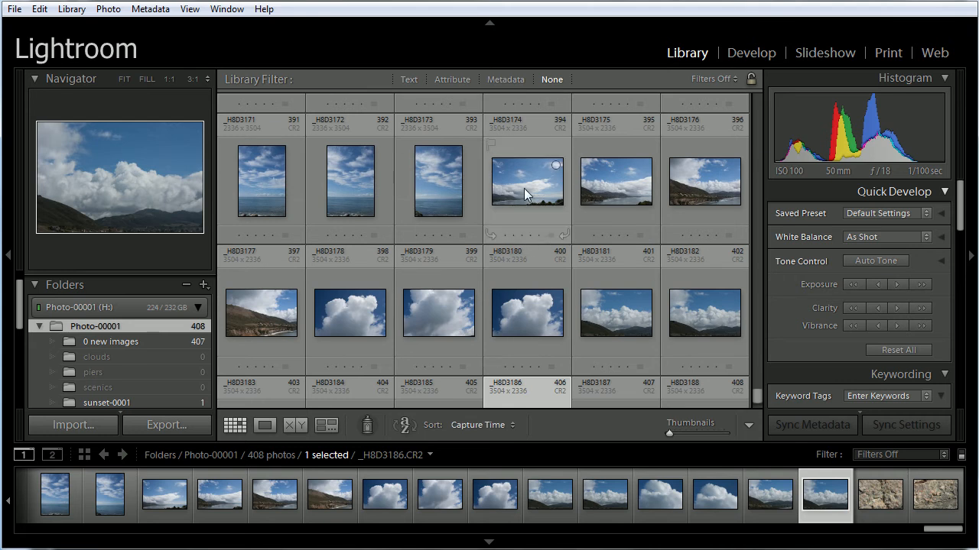
pyautogui.keyDown('shift'); pyautogui.click(524, 188); pyautogui.keyUp('shift')
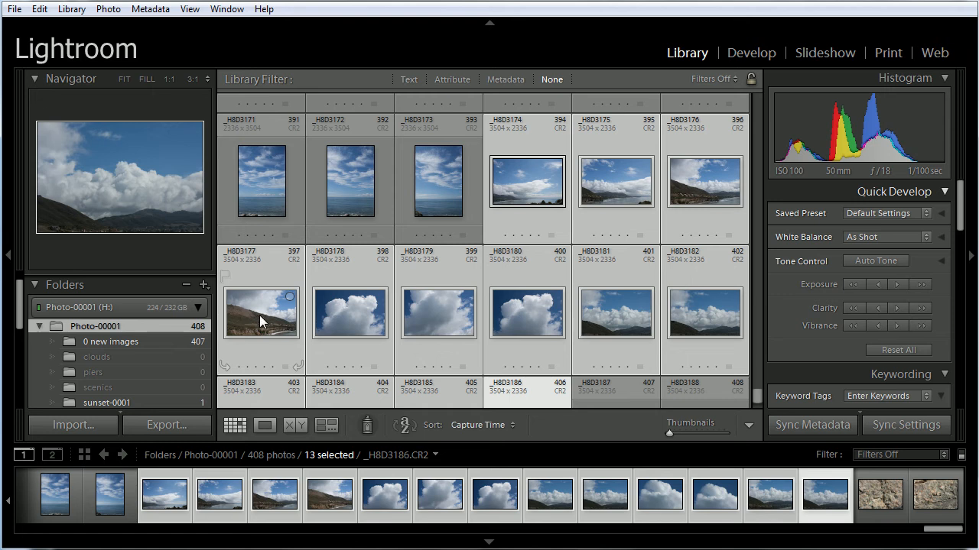
pyautogui.moveTo(259, 315); pyautogui.dragTo(155, 356)
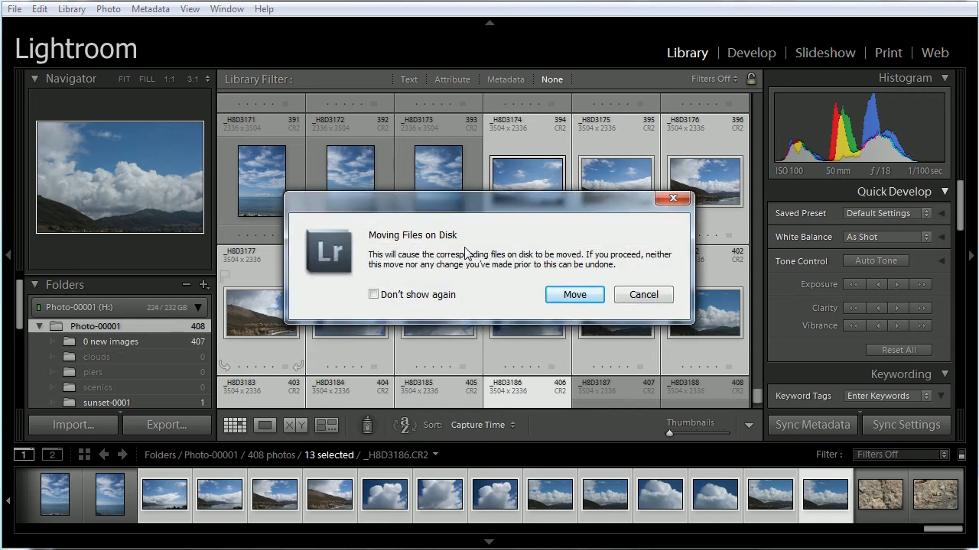
pyautogui.moveTo(474, 205); pyautogui.dragTo(432, 184)
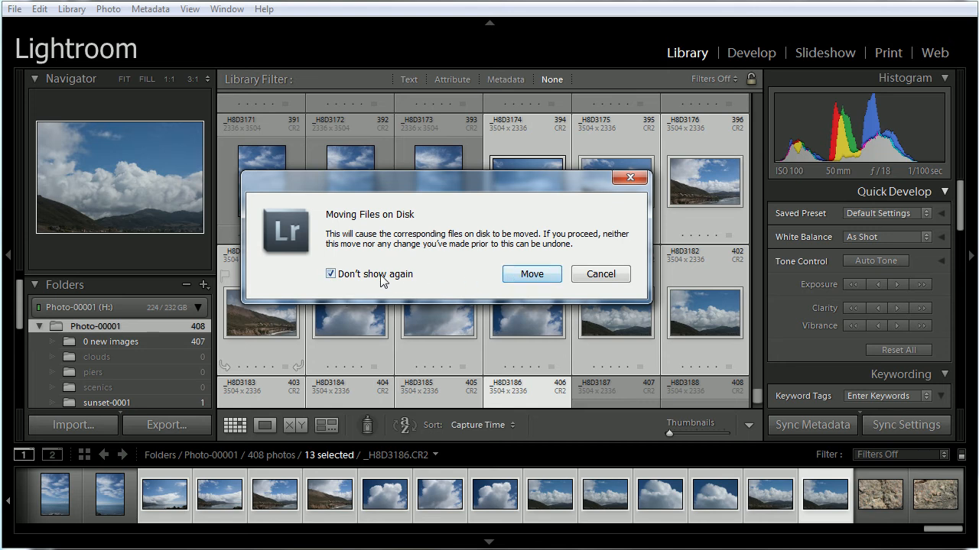
pyautogui.click(541, 276)
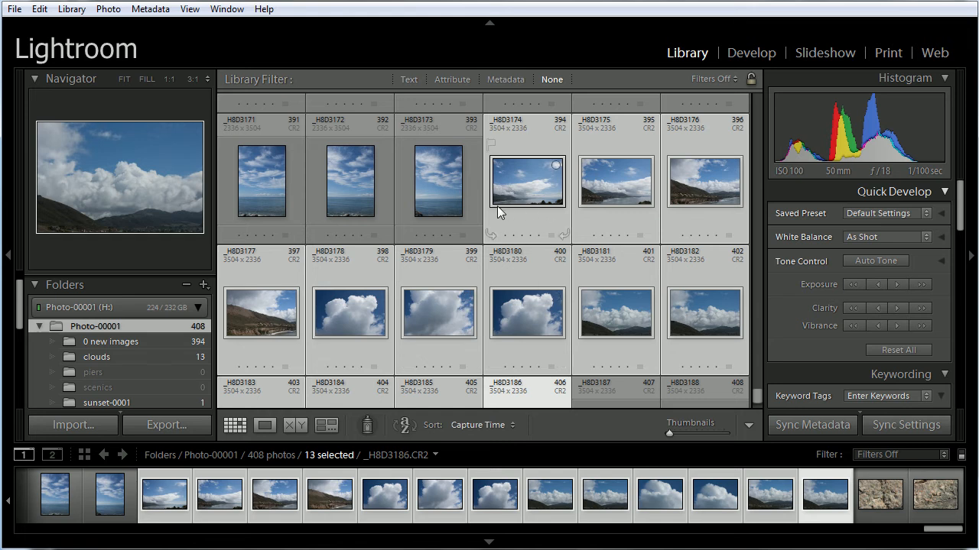
# Check the contents of the clouds folder, and open the 0 new images folder
pyautogui.click(433, 199)
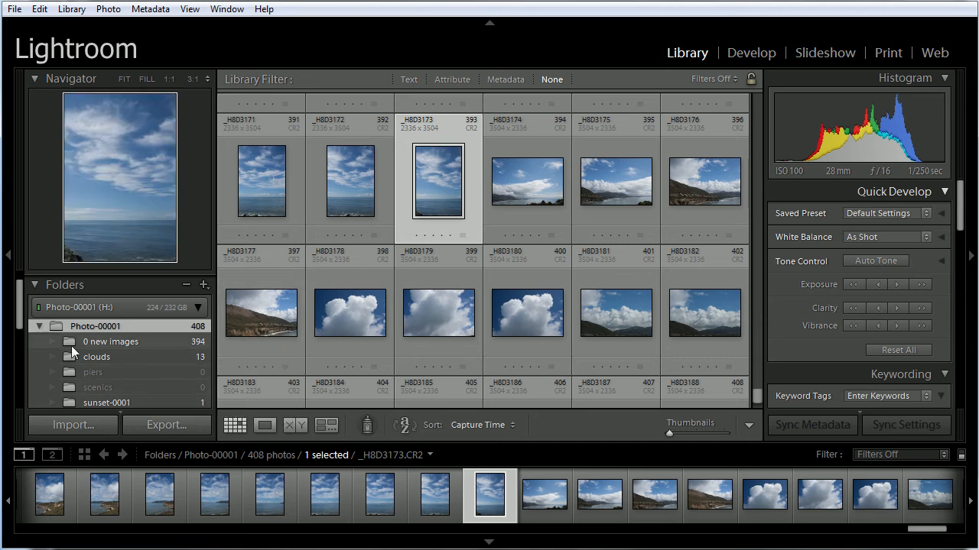
pyautogui.click(171, 366)
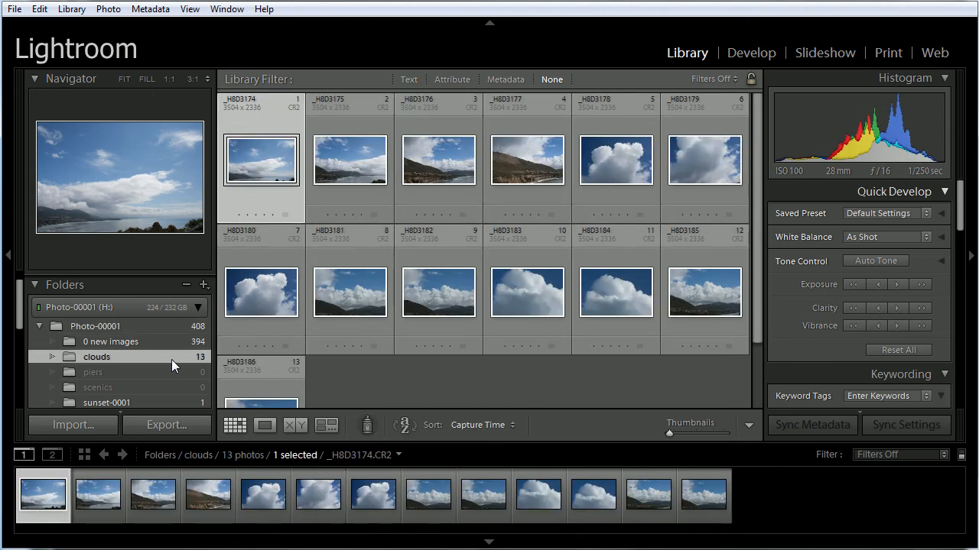
pyautogui.click(174, 342)
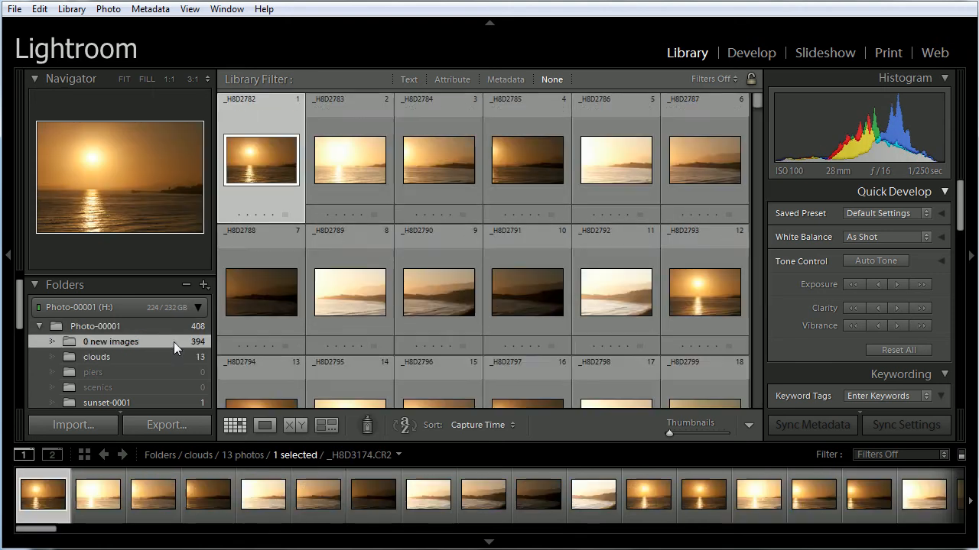
# Move the two rock photos _H8D3187 and _H8D3188 from 0 new images into the texture-0001 folder
pyautogui.scroll(-2, 751, 149)
pyautogui.moveTo(751, 148); pyautogui.dragTo(710, 412)
pyautogui.click(629, 355)
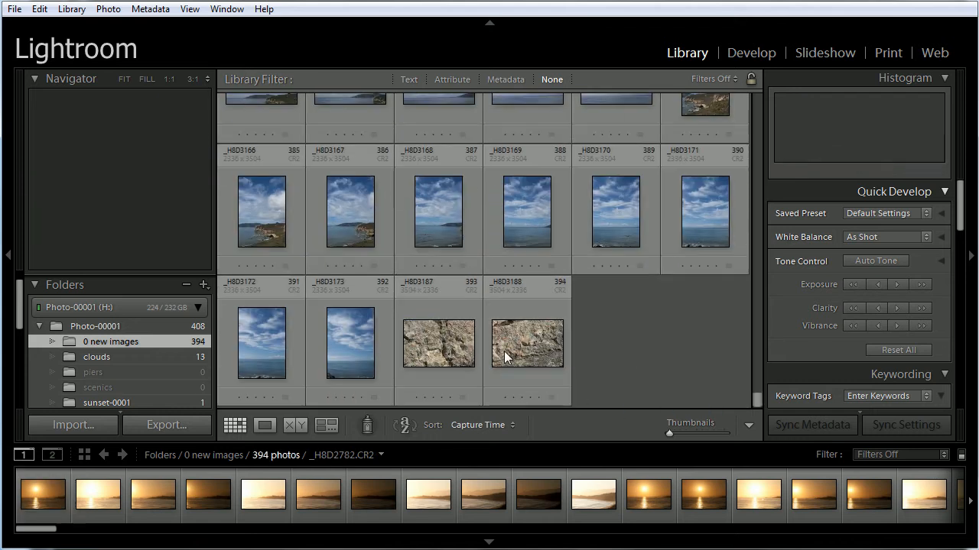
pyautogui.click(440, 353)
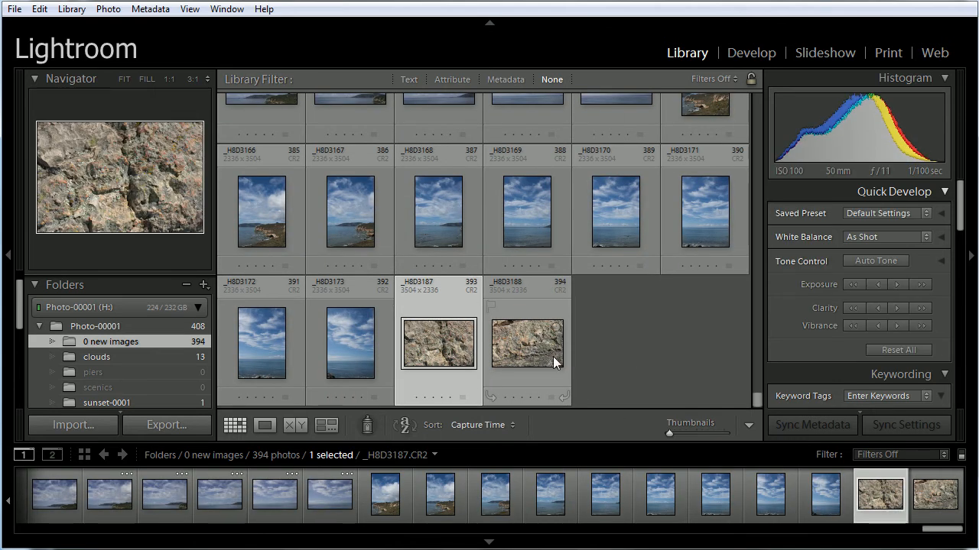
pyautogui.keyDown('shift'); pyautogui.click(536, 354); pyautogui.keyUp('shift')
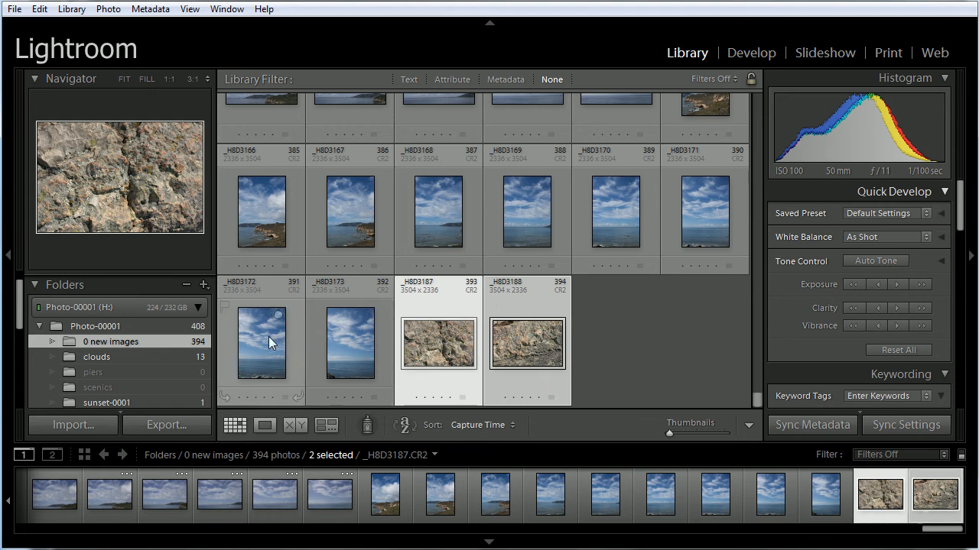
pyautogui.moveTo(20, 302); pyautogui.dragTo(20, 325)
pyautogui.moveTo(437, 347); pyautogui.dragTo(142, 357)
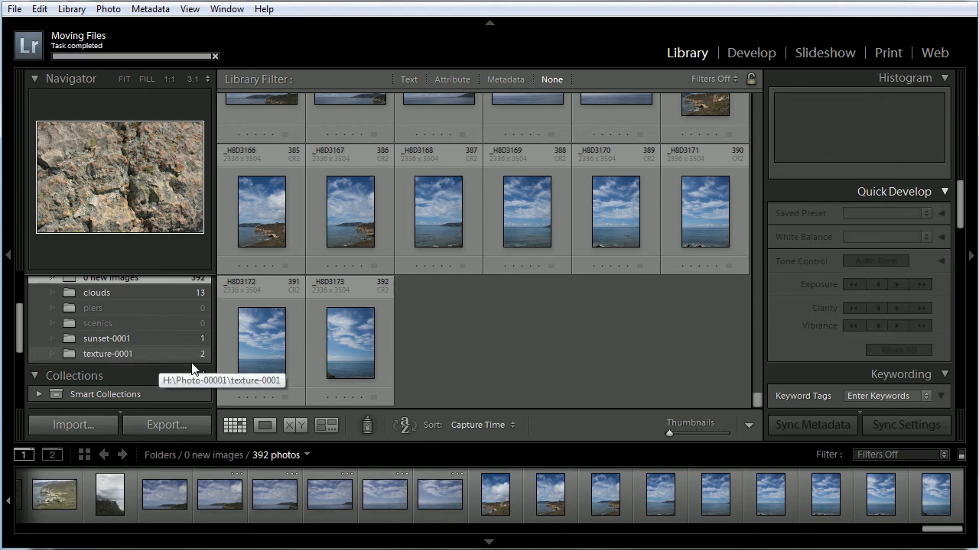
# Move the last 16 sky and sea photos of 0 new images, up to _H8D3173, into the clouds folder
pyautogui.click(346, 349)
pyautogui.scroll(2, 578, 341)
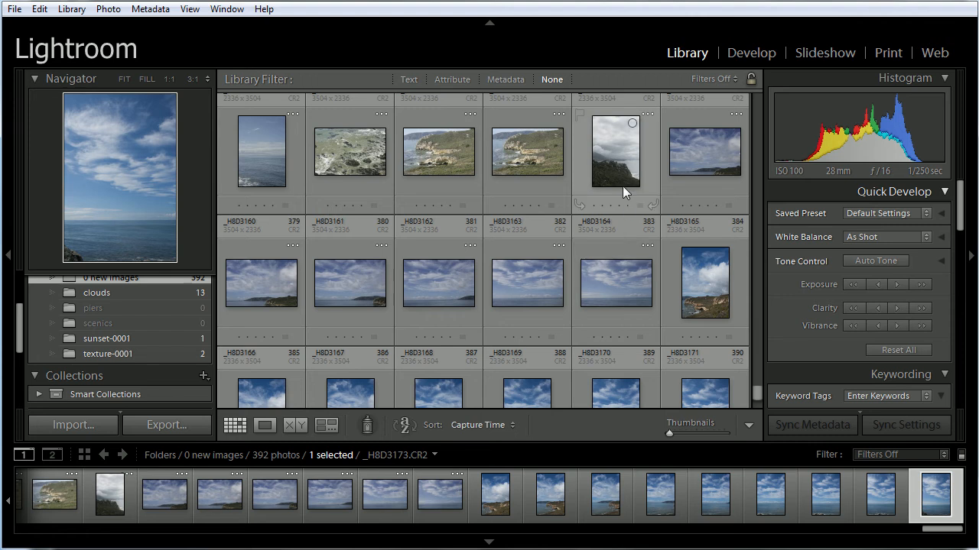
pyautogui.keyDown('shift'); pyautogui.click(606, 169); pyautogui.keyUp('shift')
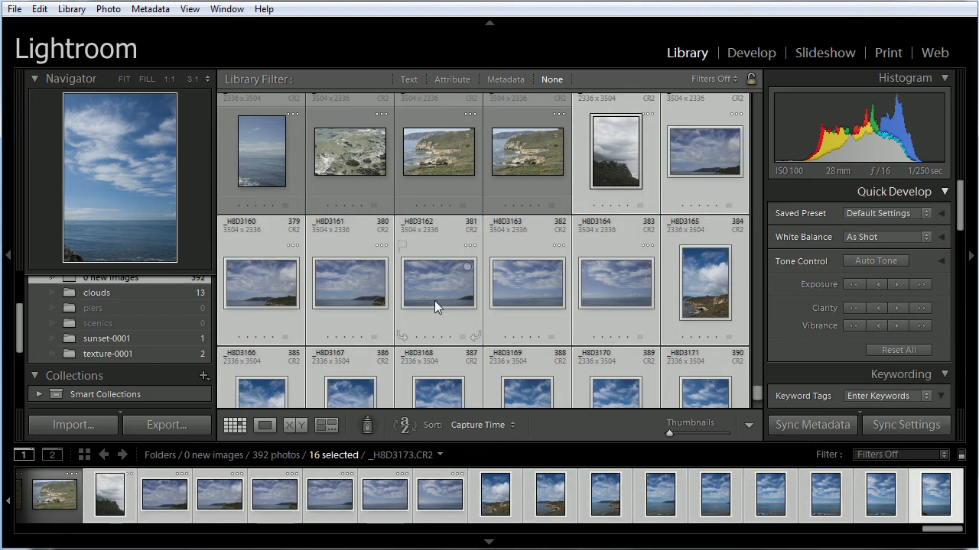
pyautogui.moveTo(441, 284); pyautogui.dragTo(164, 342)
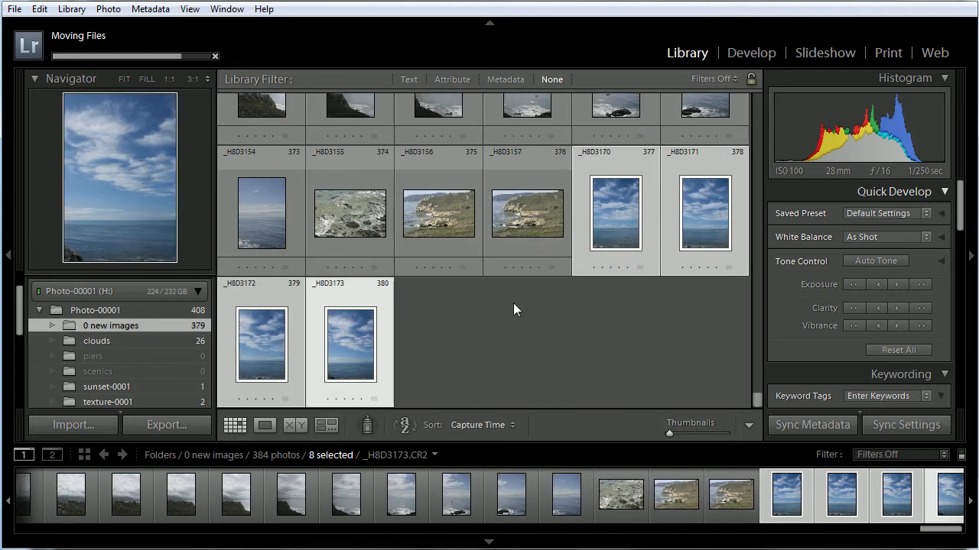
# Move the three coastline photos _H8D3155 through _H8D3157 into the scenics folder
pyautogui.click(556, 345)
pyautogui.scroll(2, 623, 344)
pyautogui.scroll(-2, 622, 344)
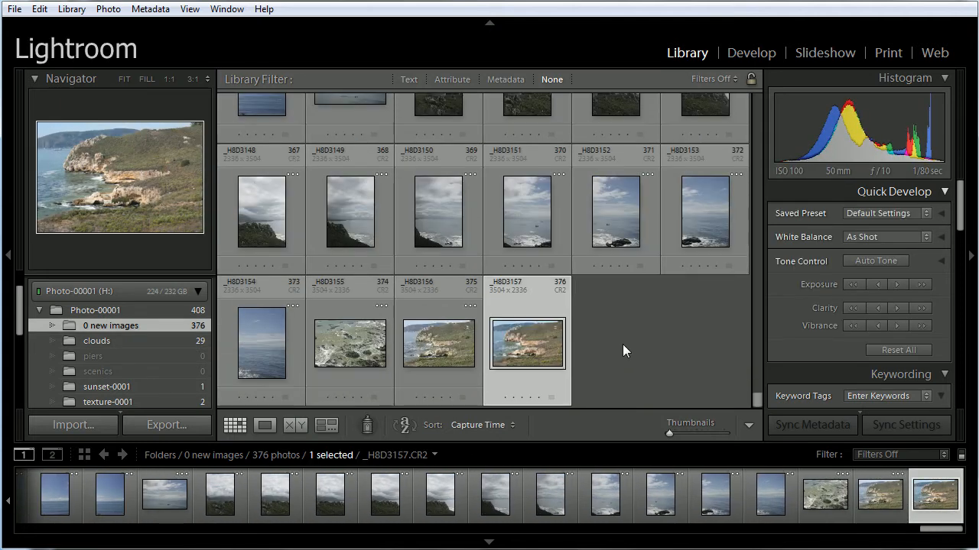
pyautogui.keyDown('shift'); pyautogui.click(351, 343); pyautogui.keyUp('shift')
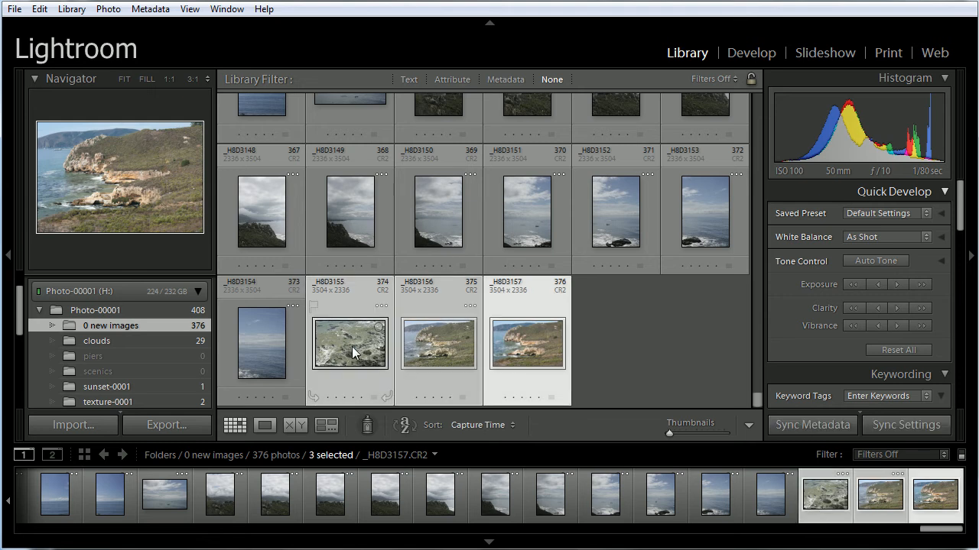
pyautogui.moveTo(351, 347); pyautogui.dragTo(172, 367)
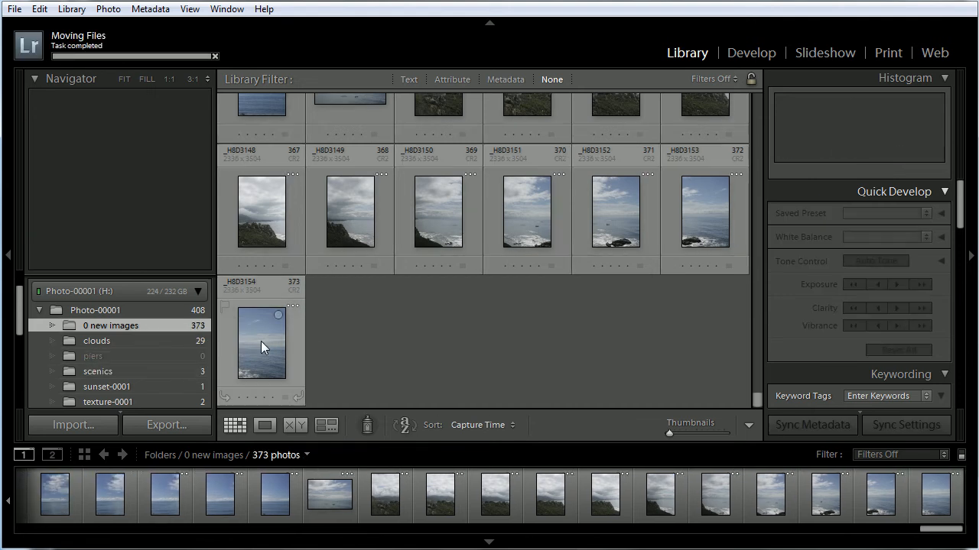
# Move the sky and sea photos _H8D3134 through _H8D3154 into the clouds folder
pyautogui.click(260, 341)
pyautogui.scroll(2, 550, 278)
pyautogui.scroll(2, 550, 278)
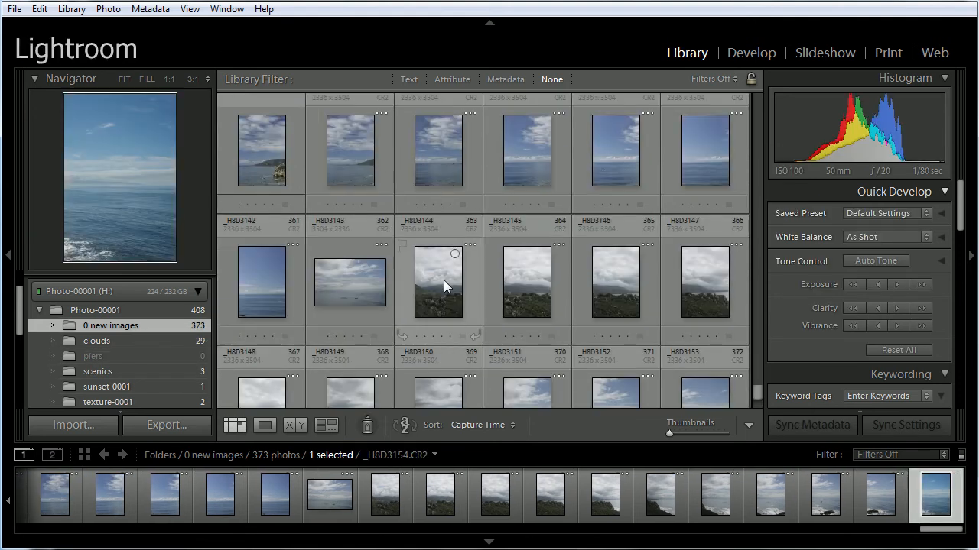
pyautogui.scroll(2, 439, 276)
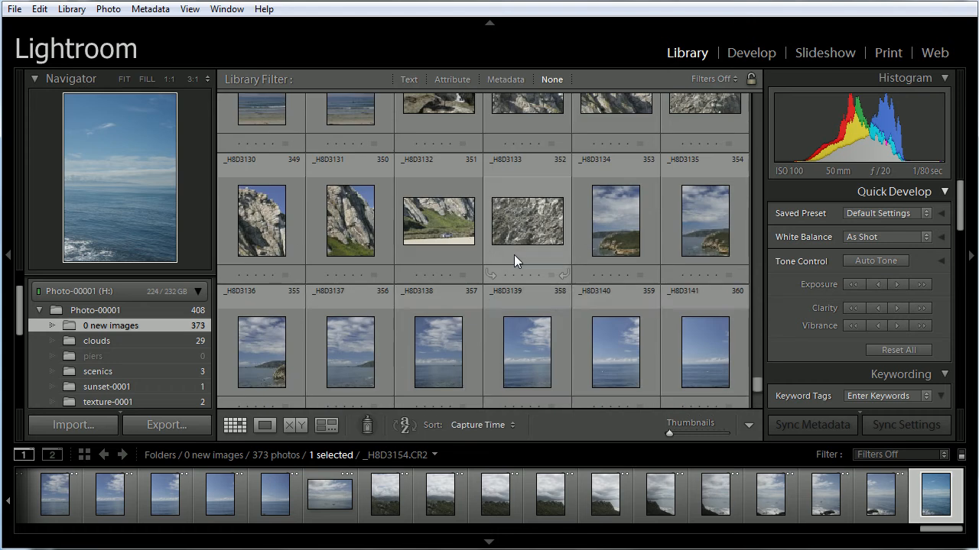
pyautogui.keyDown('shift'); pyautogui.click(599, 231); pyautogui.keyUp('shift')
pyautogui.moveTo(594, 231); pyautogui.dragTo(153, 340)
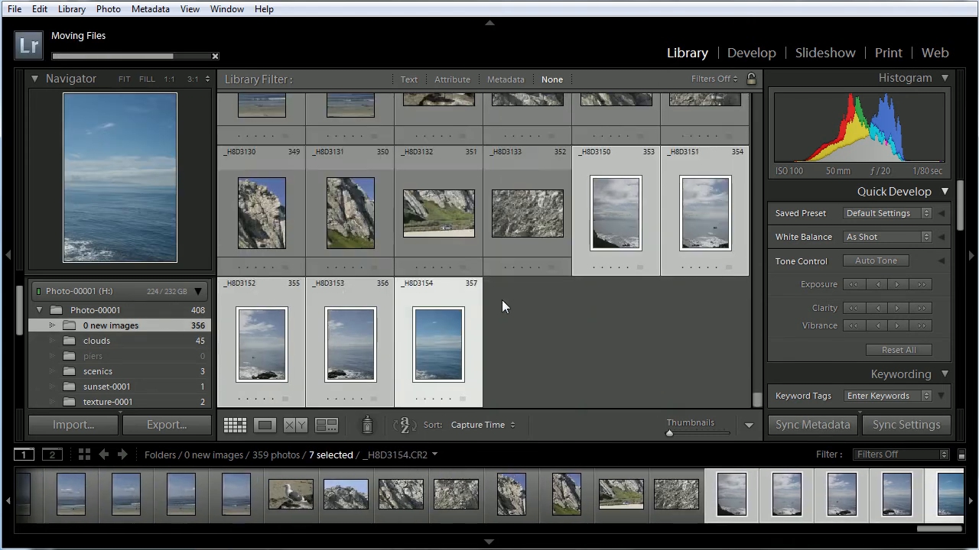
# Try to move the rock photos _H8D3127 through _H8D3133 into the texture-0001 folder
pyautogui.click(519, 339)
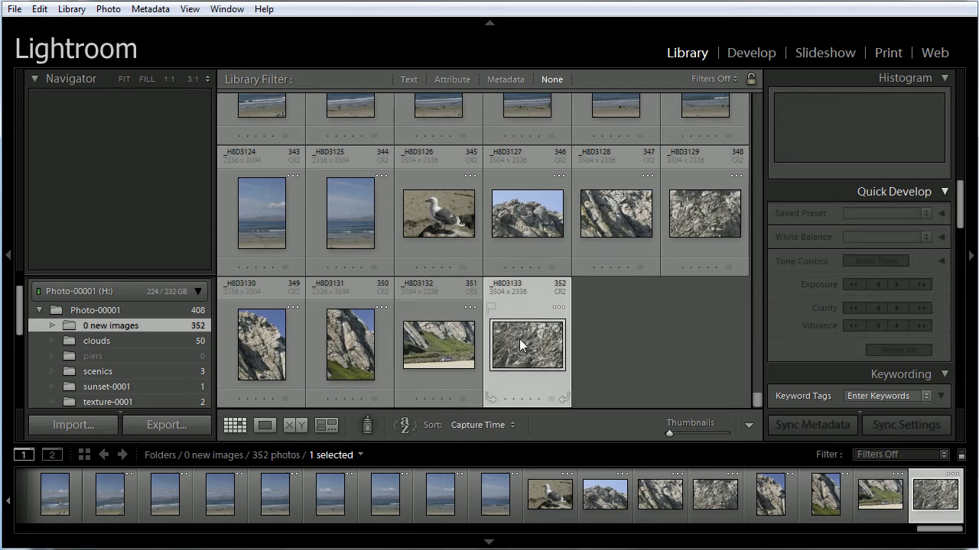
pyautogui.keyDown('shift'); pyautogui.click(521, 229); pyautogui.keyUp('shift')
pyautogui.moveTo(519, 226); pyautogui.dragTo(146, 378)
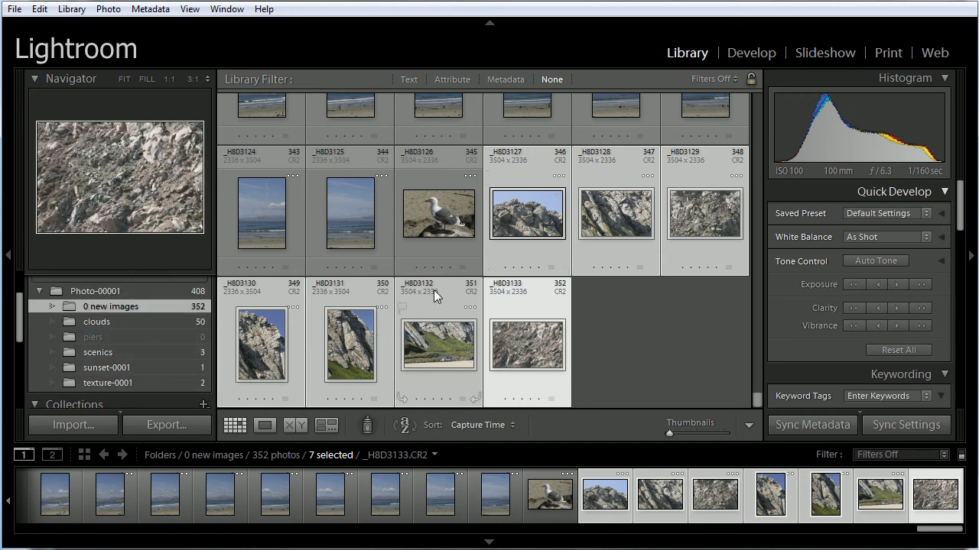
# Create a folder named birds inside Photo-00001 and move the seagull photo _H8D3126 into it
pyautogui.click(444, 220)
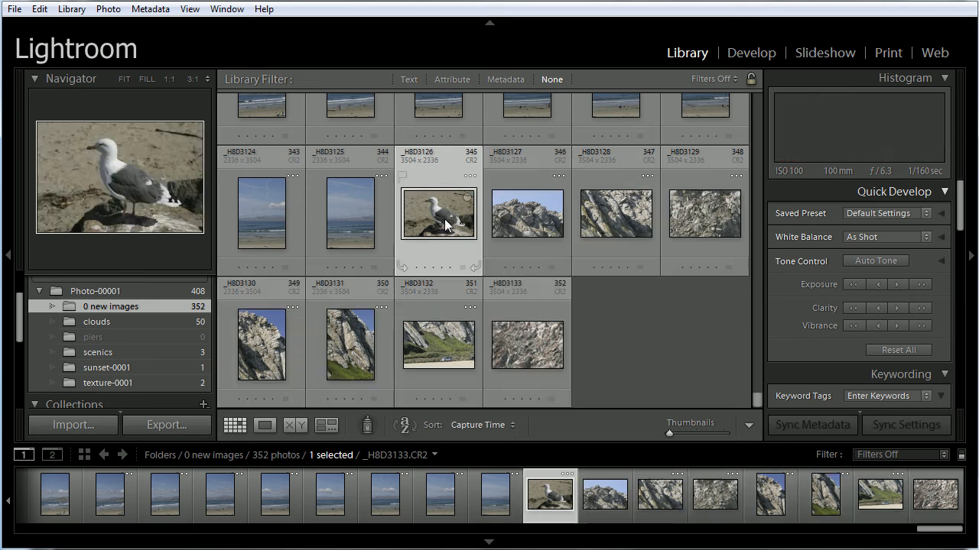
pyautogui.rightClick(129, 292)
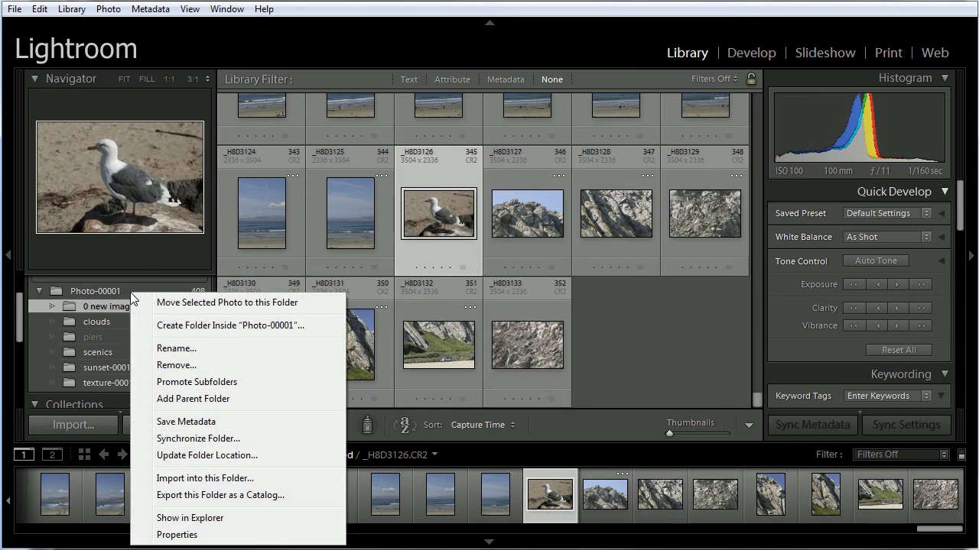
pyautogui.click(214, 325)
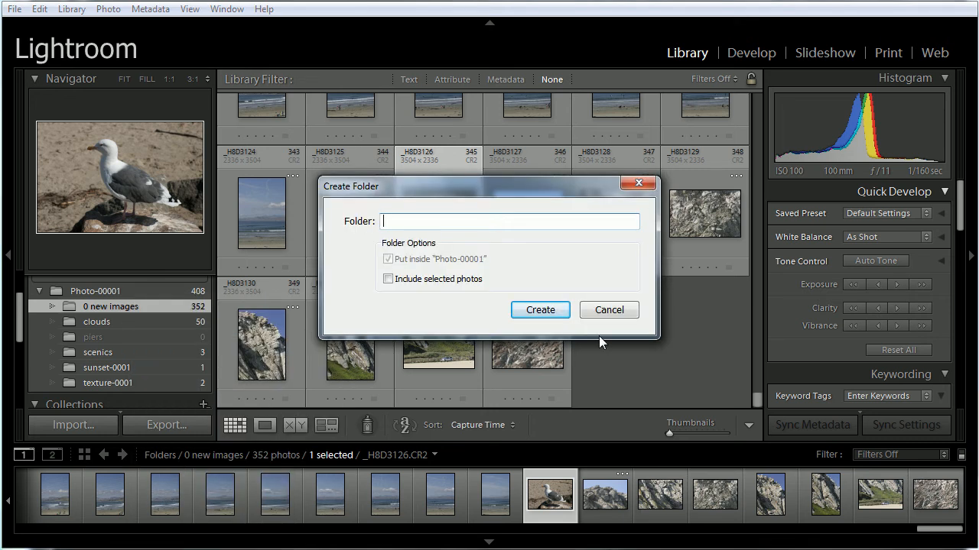
pyautogui.write('birds')
pyautogui.click(540, 310)
pyautogui.moveTo(441, 204); pyautogui.dragTo(124, 321)
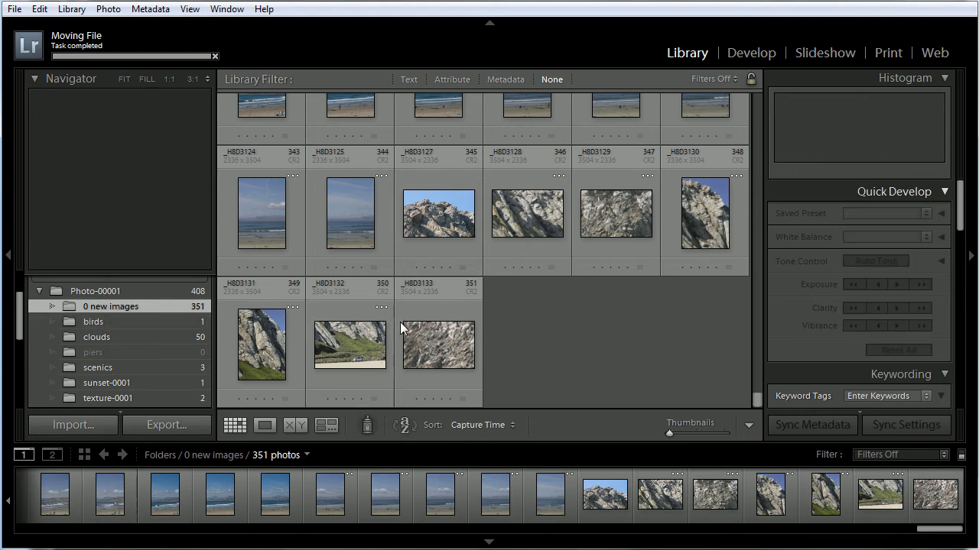
# Move the seven rock photos _H8D3127 through _H8D3133 into the texture-0001 folder
pyautogui.click(434, 340)
pyautogui.keyDown('shift'); pyautogui.click(433, 221); pyautogui.keyUp('shift')
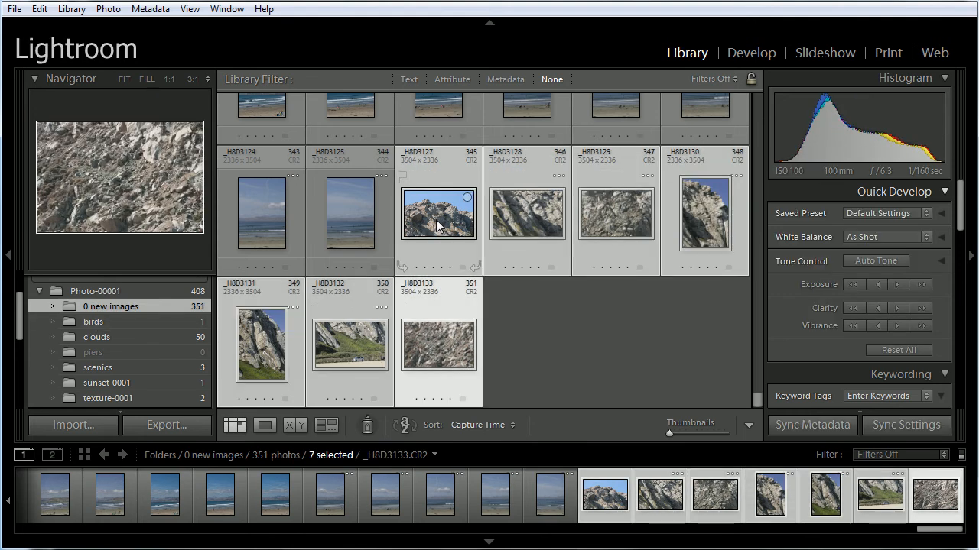
pyautogui.moveTo(436, 219); pyautogui.dragTo(169, 358)
# Try to move the 13 beach photos _H8D3113 through _H8D3125 into a subject folder, and select photo _H8D3112 instead
pyautogui.click(339, 354)
pyautogui.scroll(2, 505, 364)
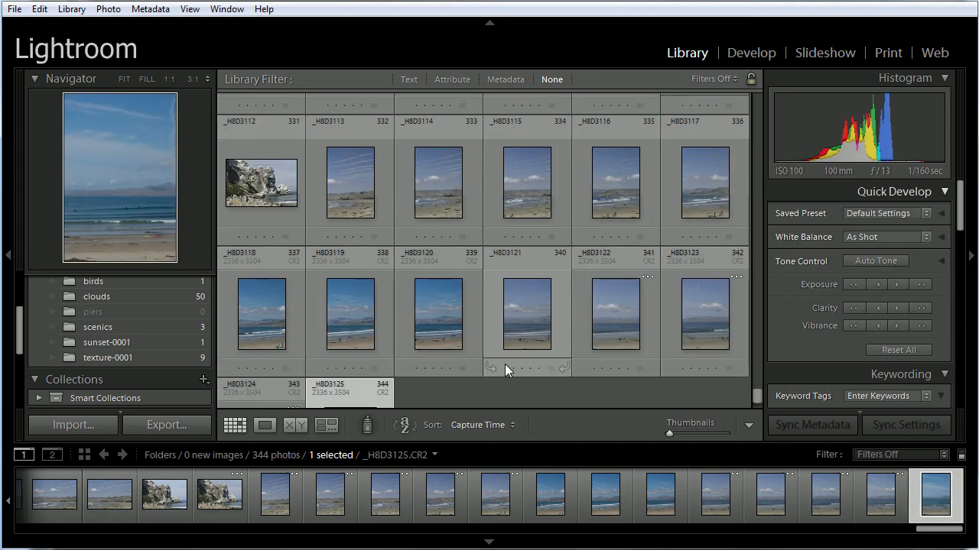
pyautogui.keyDown('shift'); pyautogui.click(344, 186); pyautogui.keyUp('shift')
pyautogui.moveTo(345, 186); pyautogui.dragTo(128, 368)
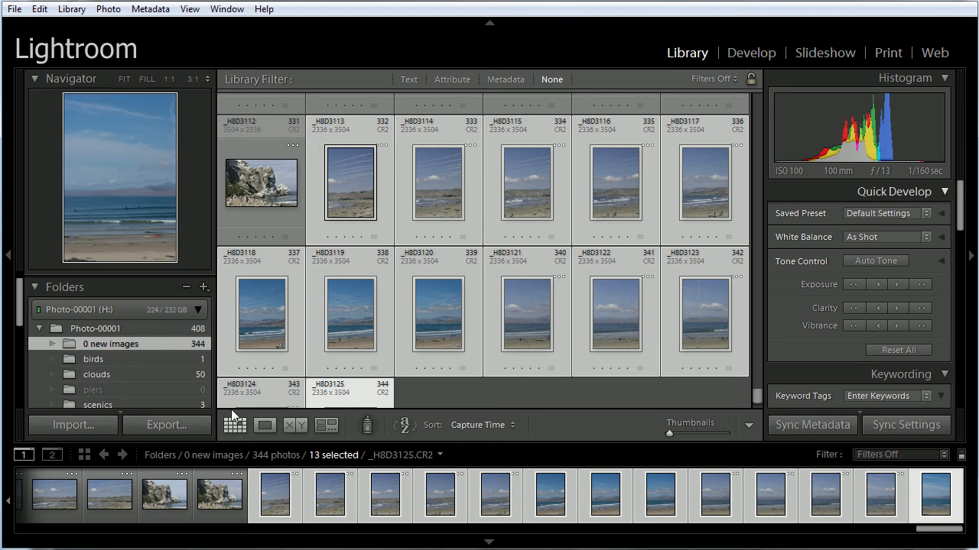
pyautogui.click(289, 211)
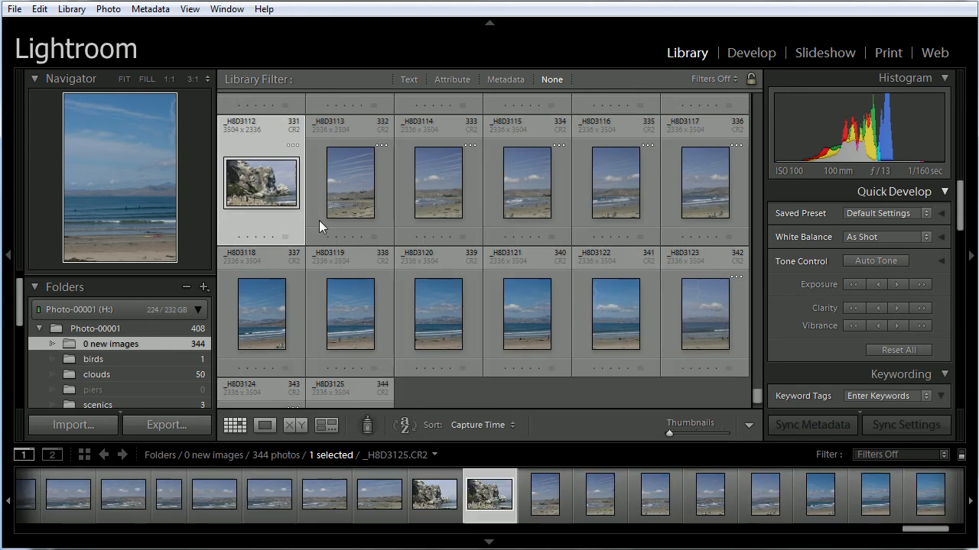
# Move the beach photos _H8D3113 through _H8D3125 from 0 new images into the clouds folder
pyautogui.scroll(-2, 344, 343)
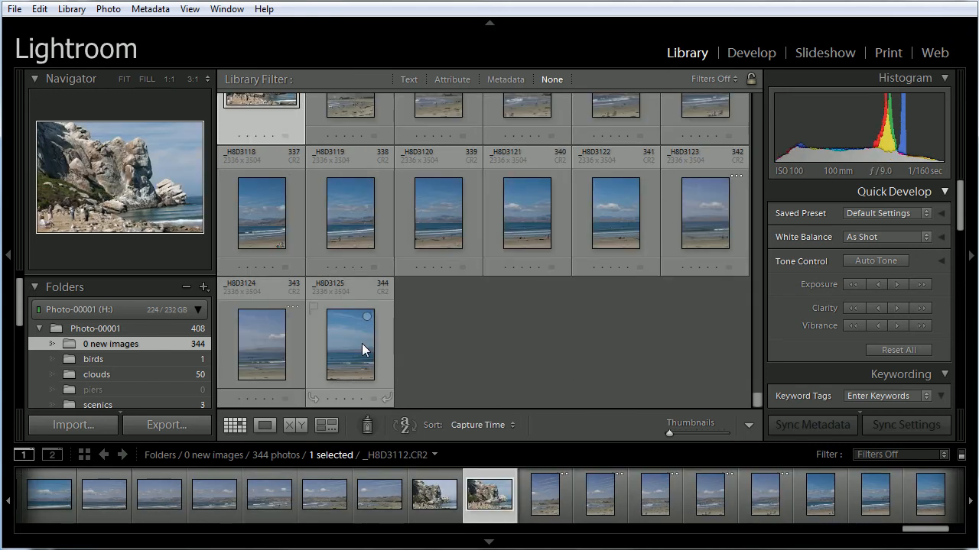
pyautogui.click(359, 344)
pyautogui.scroll(2, 415, 298)
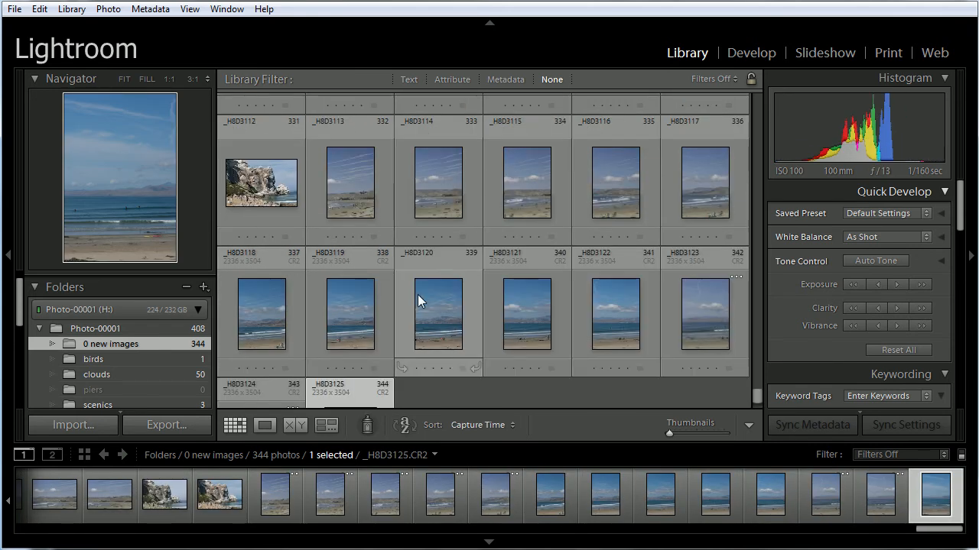
pyautogui.keyDown('shift'); pyautogui.click(356, 193); pyautogui.keyUp('shift')
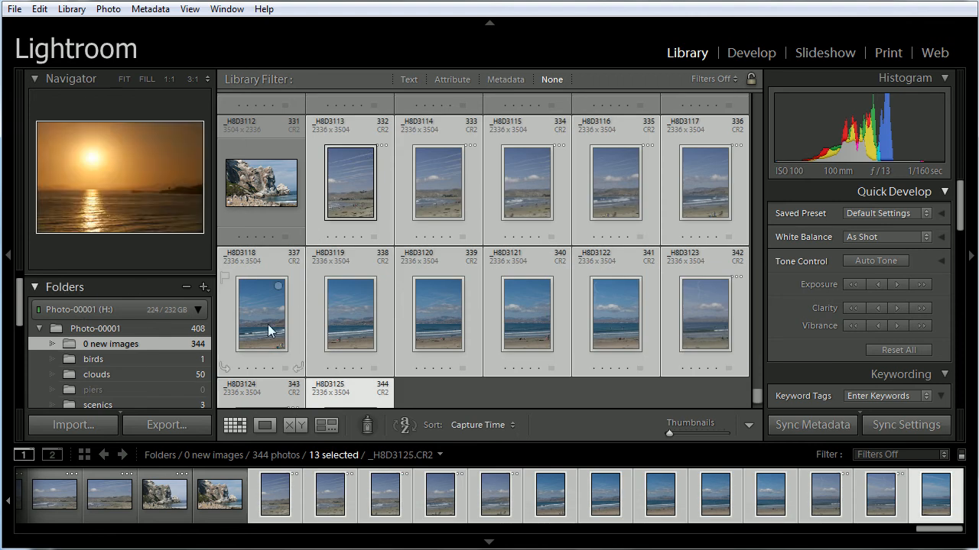
pyautogui.moveTo(265, 323); pyautogui.dragTo(173, 372)
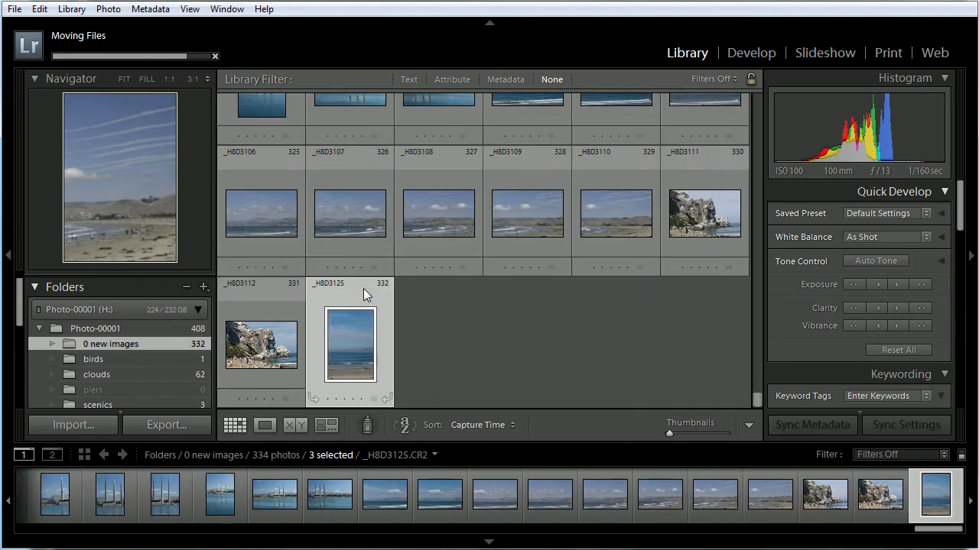
# Move the two coastal rock photos _H8D3111 and _H8D3112 into the scenics folder
pyautogui.click(665, 226)
pyautogui.keyDown('shift'); pyautogui.click(279, 346); pyautogui.keyUp('shift')
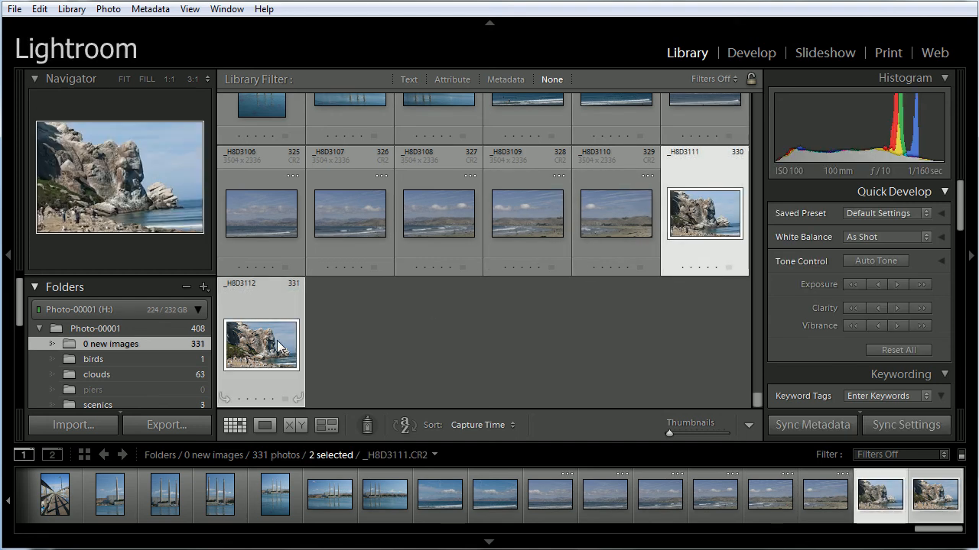
pyautogui.moveTo(279, 346); pyautogui.dragTo(269, 334)
pyautogui.moveTo(261, 339); pyautogui.dragTo(131, 310)
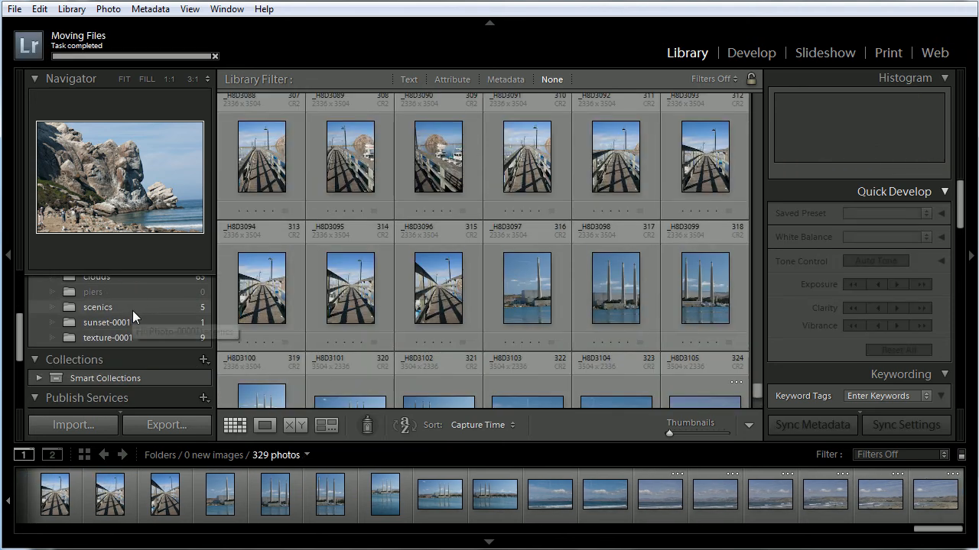
# Move the sunset and evening sky photos _H8D2782 through _H8D2924 from 0 new images into the sunset-0001 folder
pyautogui.scroll(-2, 749, 382)
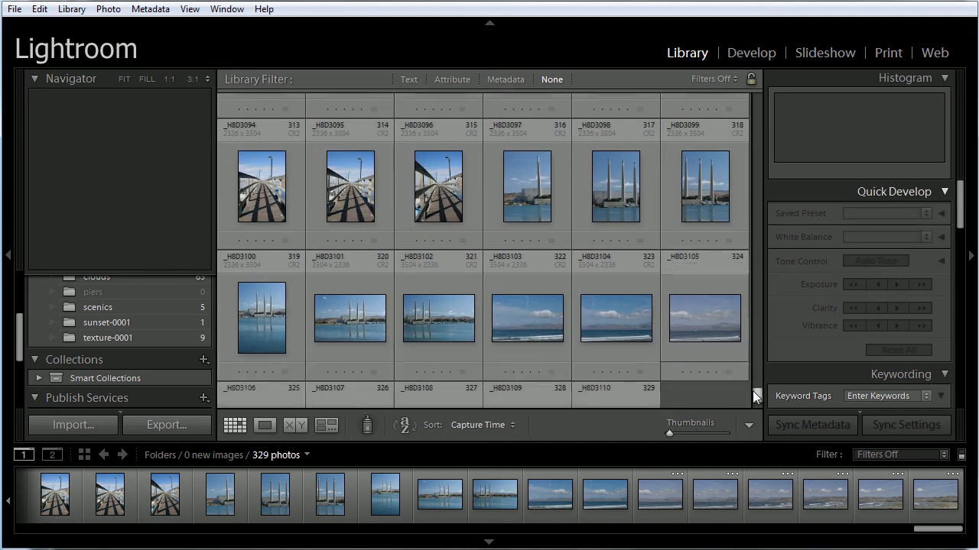
pyautogui.moveTo(751, 407); pyautogui.dragTo(764, 88)
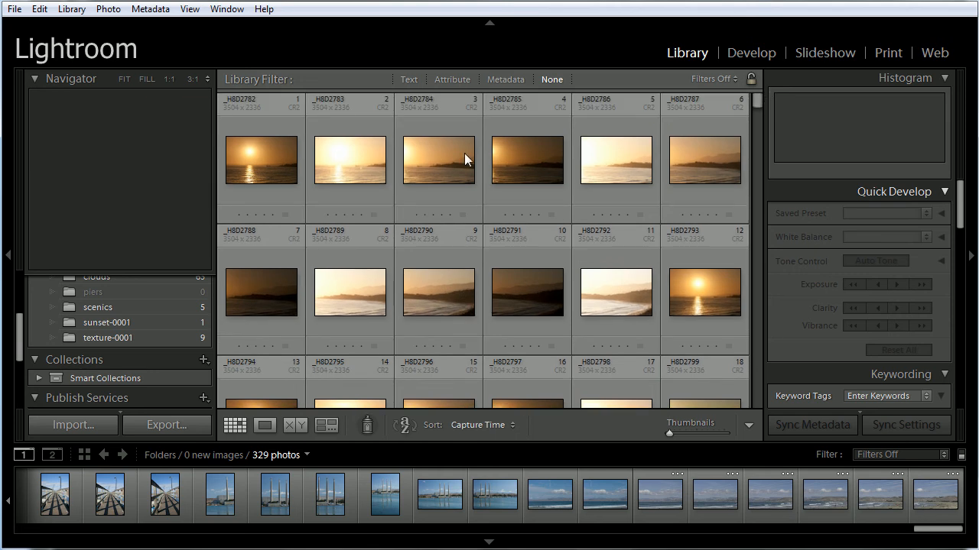
pyautogui.click(276, 153)
pyautogui.scroll(-20, 743, 151)
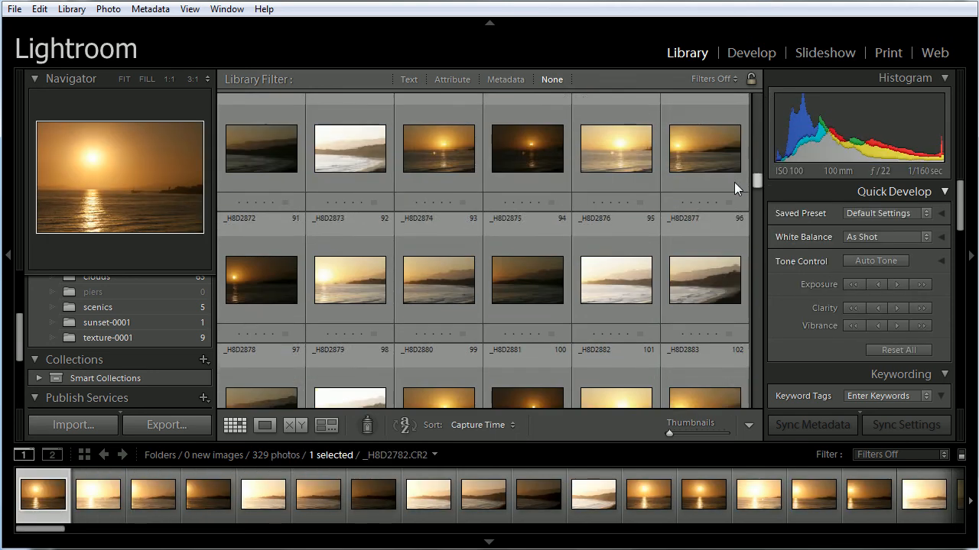
pyautogui.scroll(-7, 724, 225)
pyautogui.scroll(12, 725, 217)
pyautogui.scroll(-1, 725, 216)
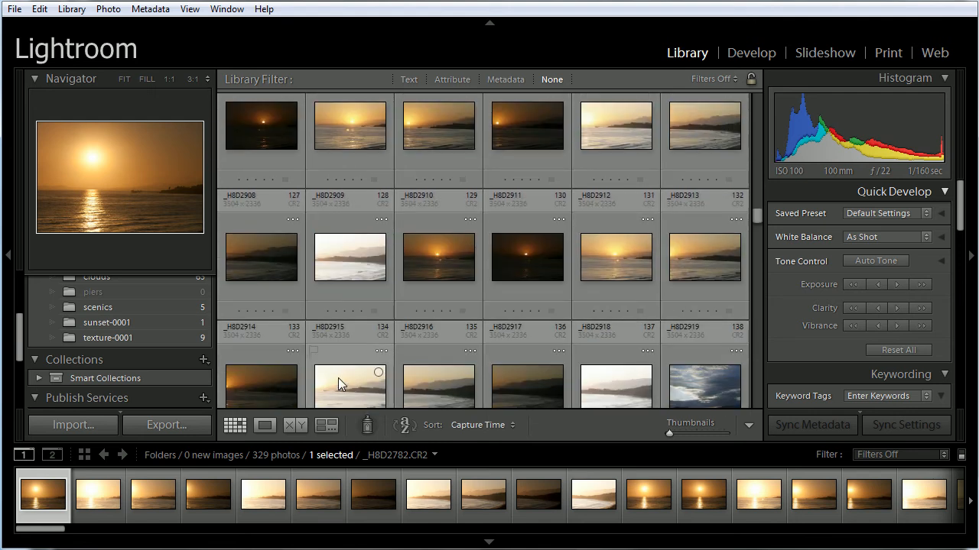
pyautogui.moveTo(758, 212); pyautogui.dragTo(750, 223)
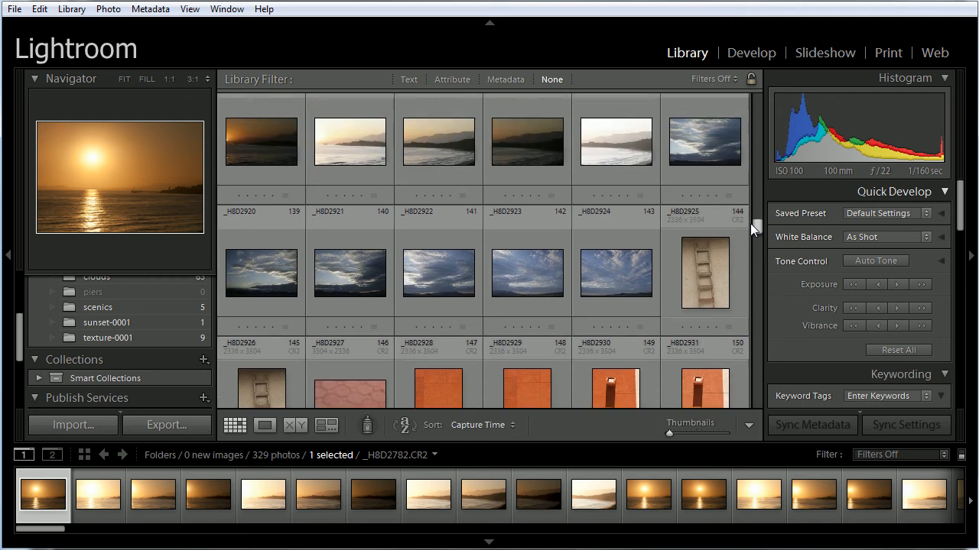
pyautogui.keyDown('shift'); pyautogui.click(620, 282); pyautogui.keyUp('shift')
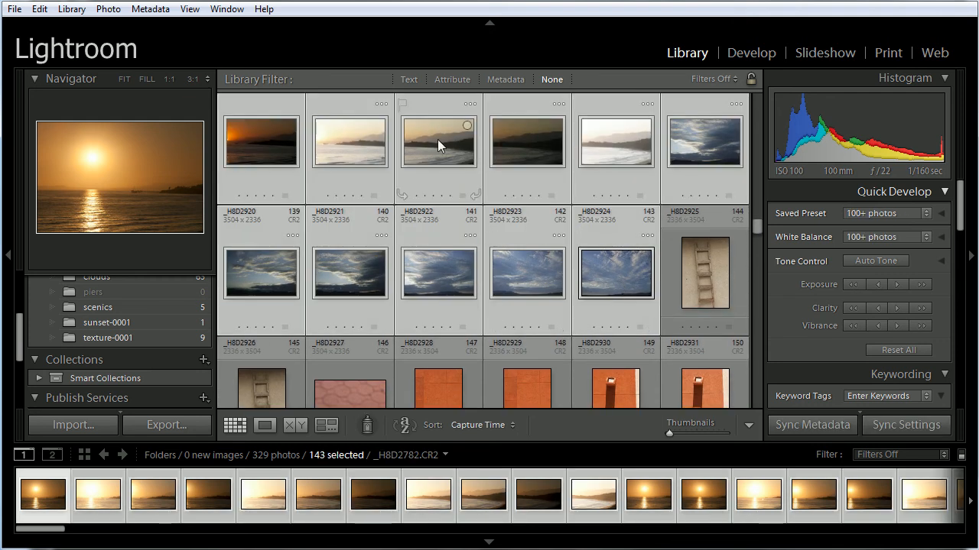
pyautogui.moveTo(20, 333); pyautogui.dragTo(20, 300)
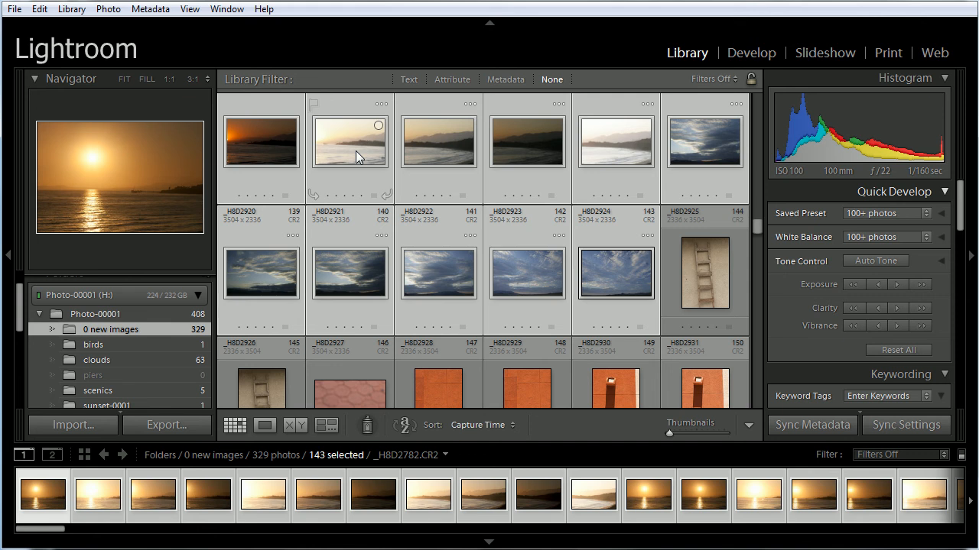
pyautogui.moveTo(23, 309); pyautogui.dragTo(17, 333)
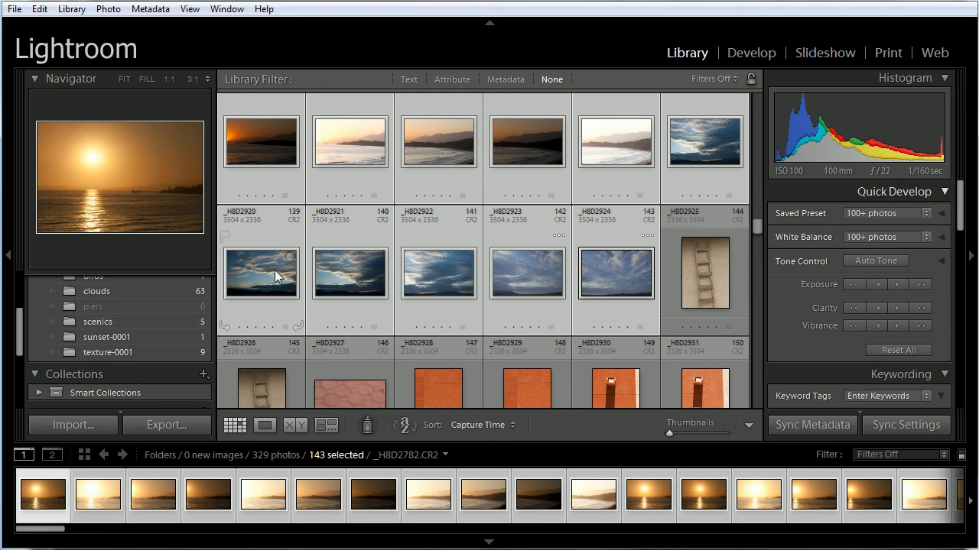
pyautogui.moveTo(274, 270); pyautogui.dragTo(163, 330)
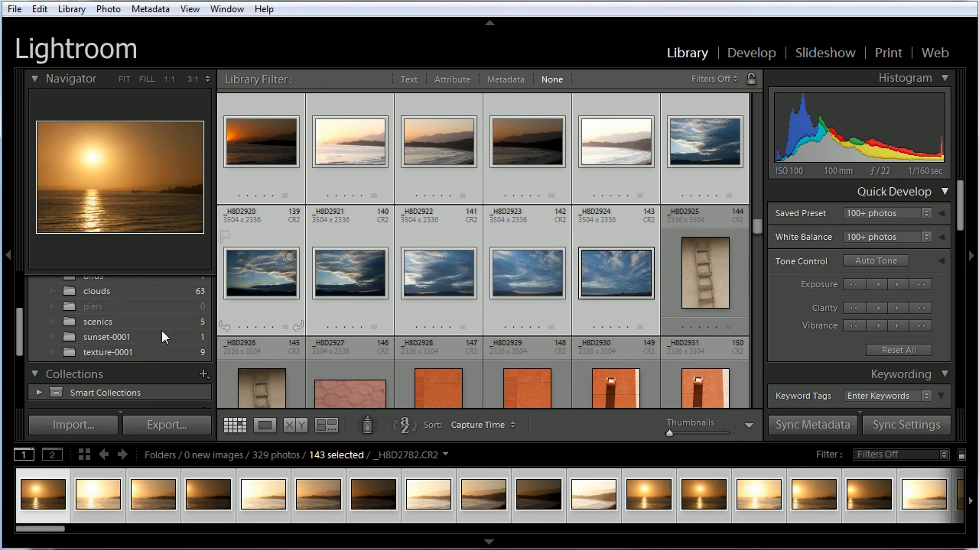
pyautogui.moveTo(257, 282); pyautogui.dragTo(118, 337)
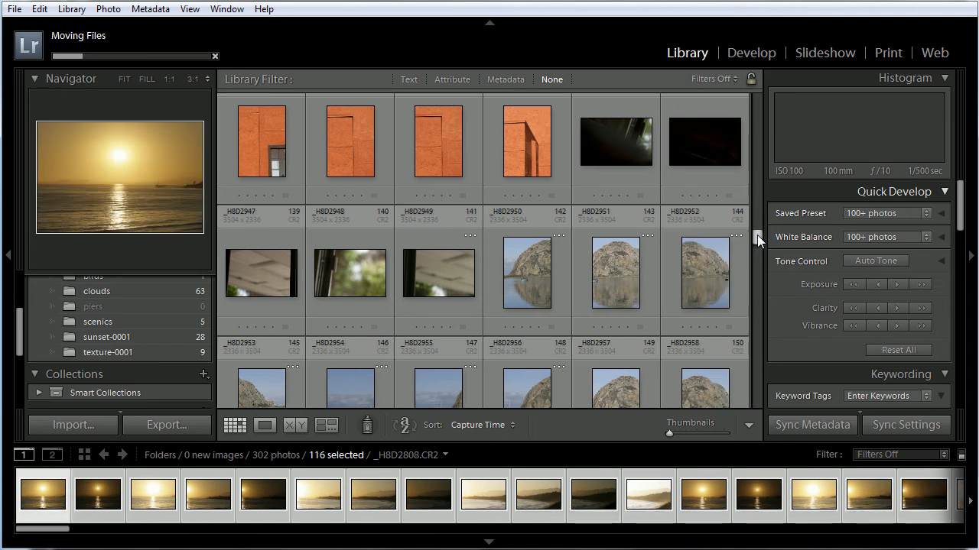
pyautogui.moveTo(757, 235); pyautogui.dragTo(752, 115)
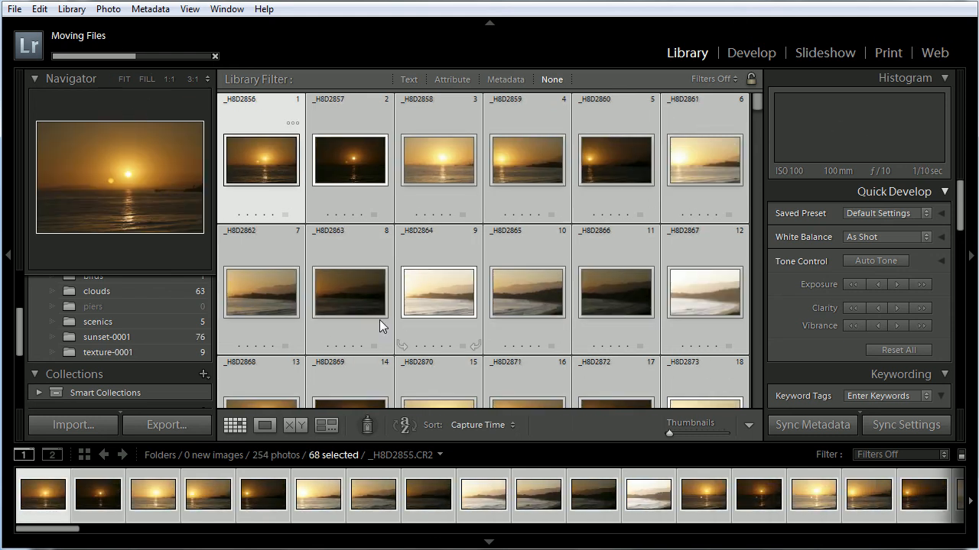
# Review the photos sorted into the birds, clouds, scenics, sunset-0001 and texture-0001 folders
pyautogui.moveTo(15, 328)
pyautogui.mouseDown()
pyautogui.moveTo(15, 307)
pyautogui.moveTo(14, 315)
pyautogui.mouseUp()
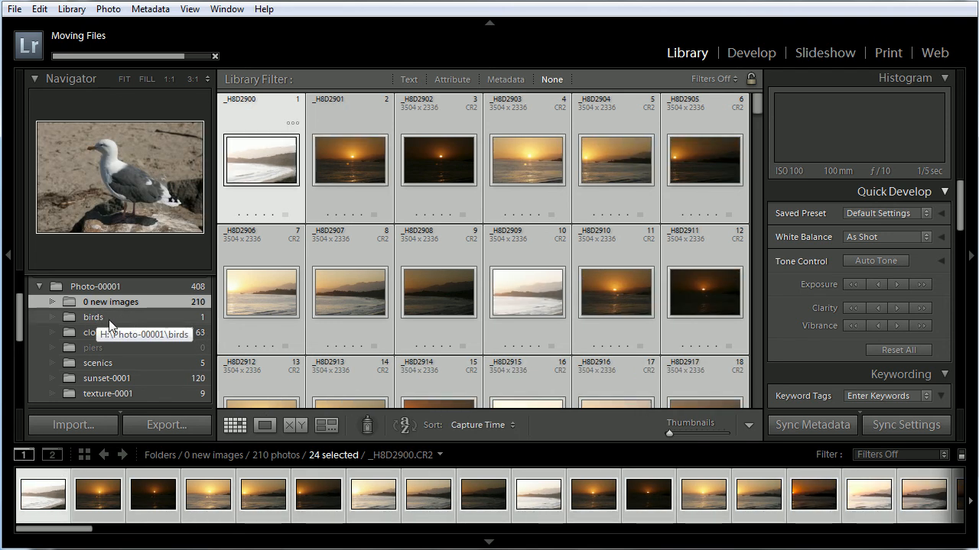
pyautogui.click(122, 320)
pyautogui.click(104, 336)
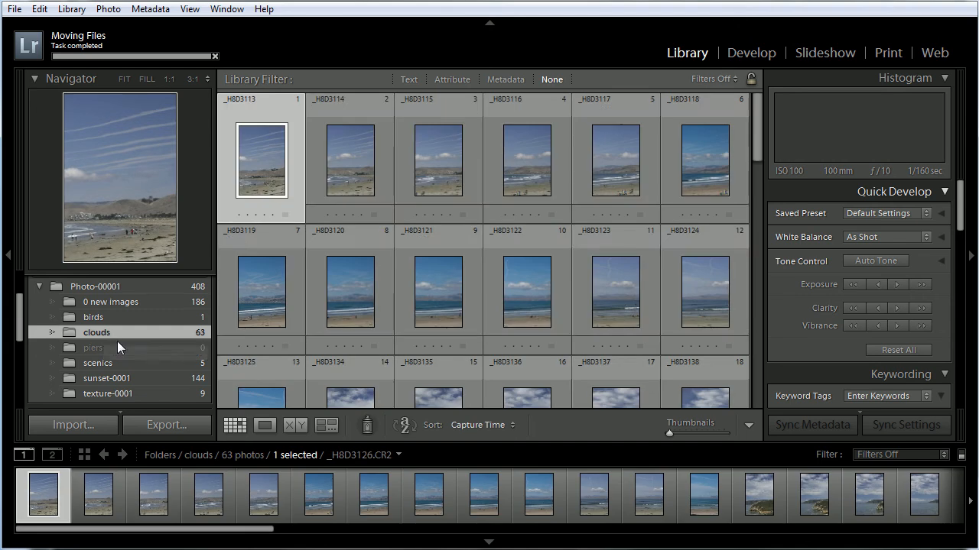
pyautogui.click(109, 361)
pyautogui.click(102, 378)
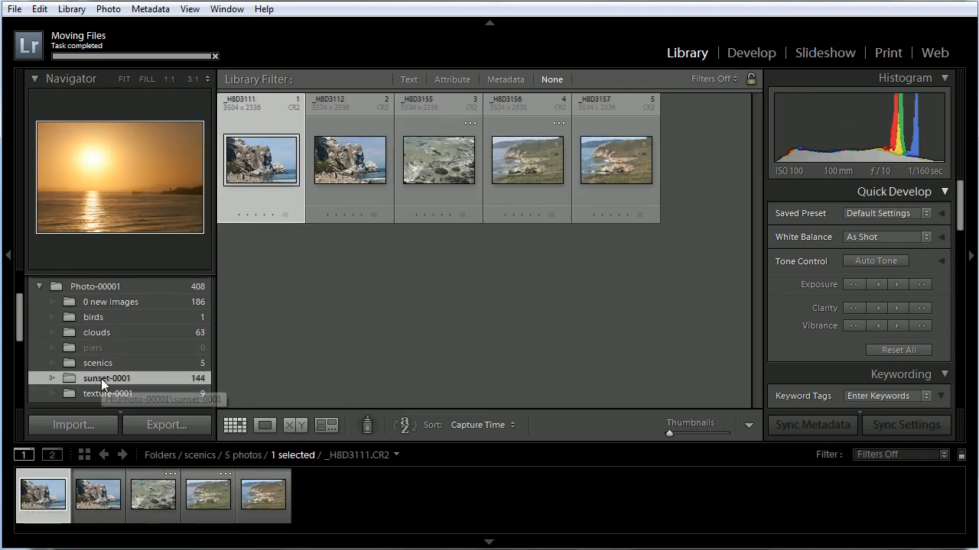
pyautogui.click(118, 395)
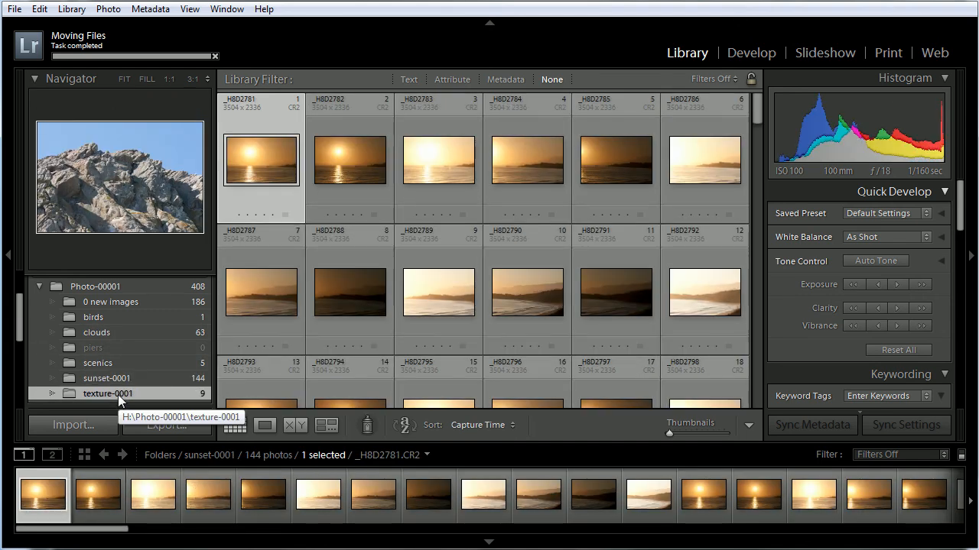